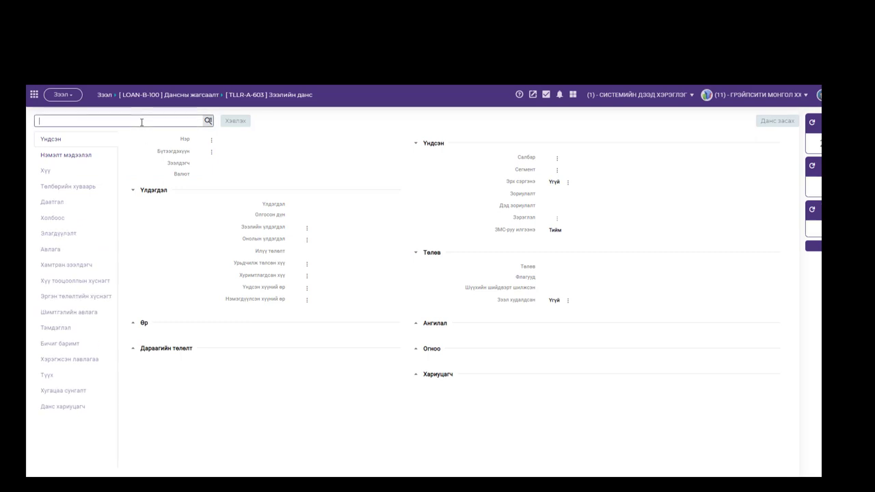
- Load the loan account by pasting its account number and review the amounts under Үлдэгдэл
{"action": "key", "text": "ctrl+v"}
{"action": "key", "text": "Return"}
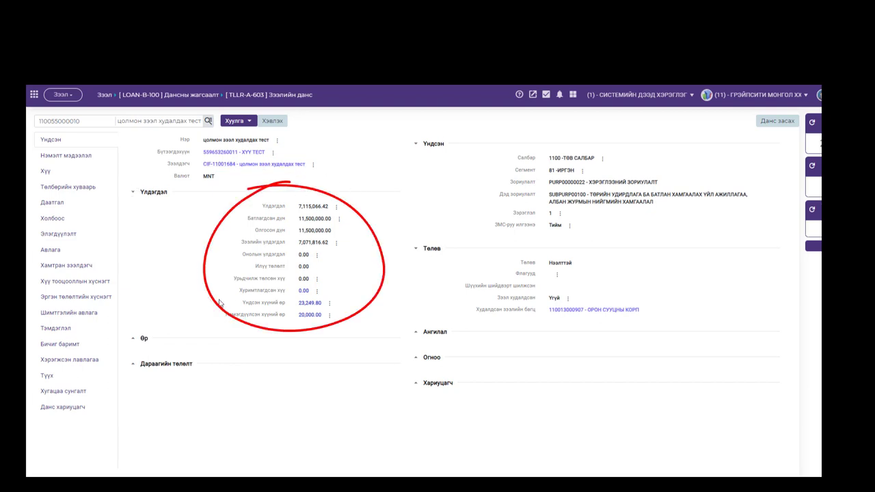
{"action": "left_click_drag", "start_coordinate": [241, 308], "coordinate": [373, 304]}
{"action": "left_click", "coordinate": [373, 303]}
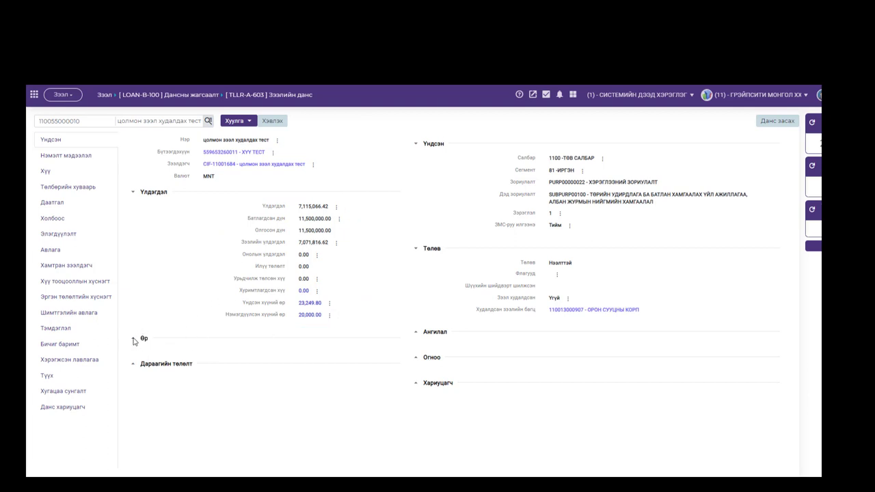
- Expand the Өр section, check its debt amounts, and open the debt history for Бүгд өрийн дүн
{"action": "left_click", "coordinate": [134, 340]}
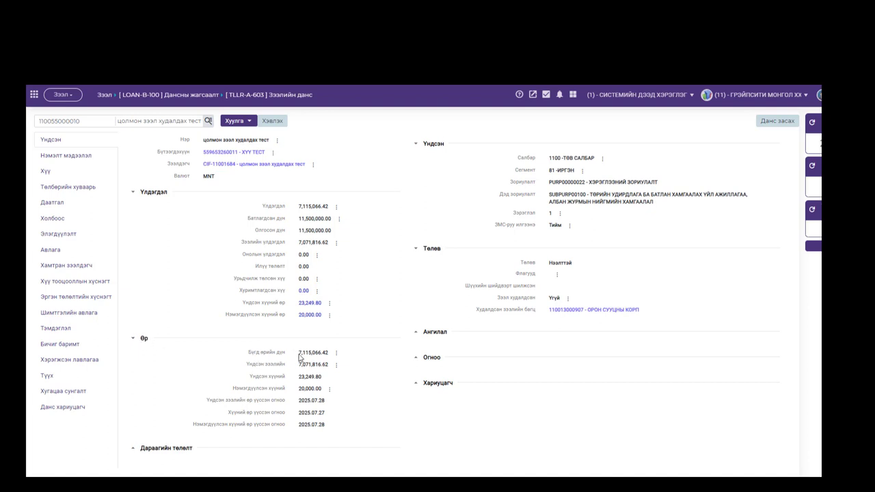
{"action": "left_click_drag", "start_coordinate": [298, 355], "coordinate": [322, 354]}
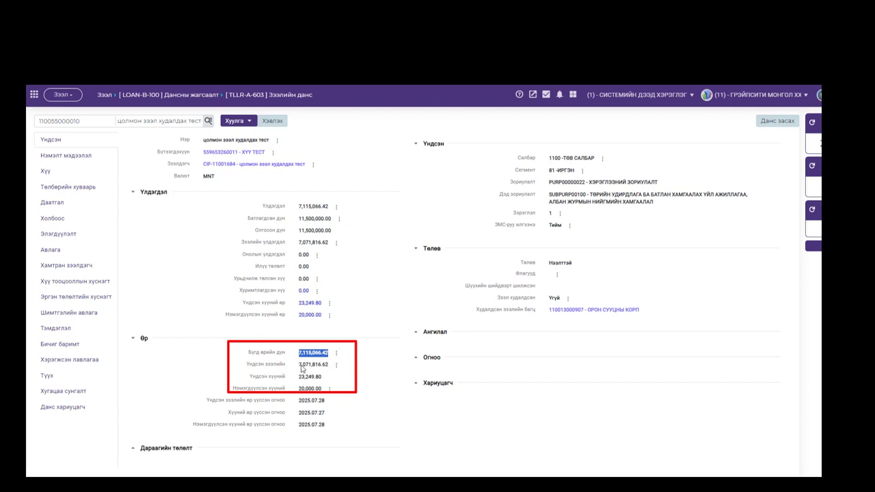
{"action": "left_click_drag", "start_coordinate": [302, 367], "coordinate": [318, 395]}
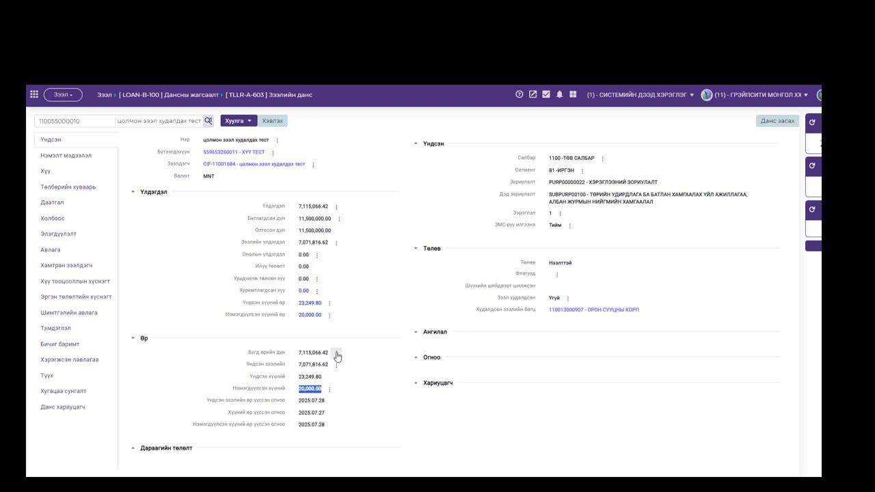
{"action": "left_click", "coordinate": [337, 354]}
{"action": "left_click", "coordinate": [343, 372]}
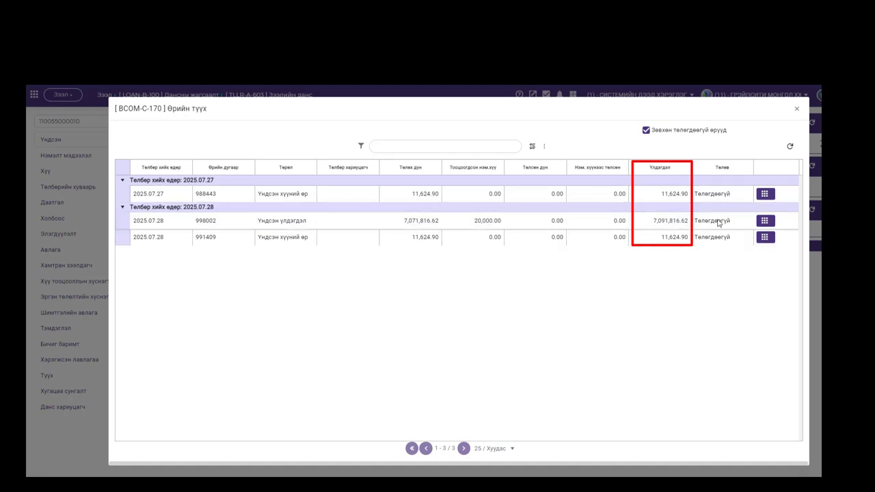
- Open the Өр залруулах form for the Үндсэн хүүний өр debt dated 2025.07.27
{"action": "left_click_drag", "start_coordinate": [258, 197], "coordinate": [306, 197]}
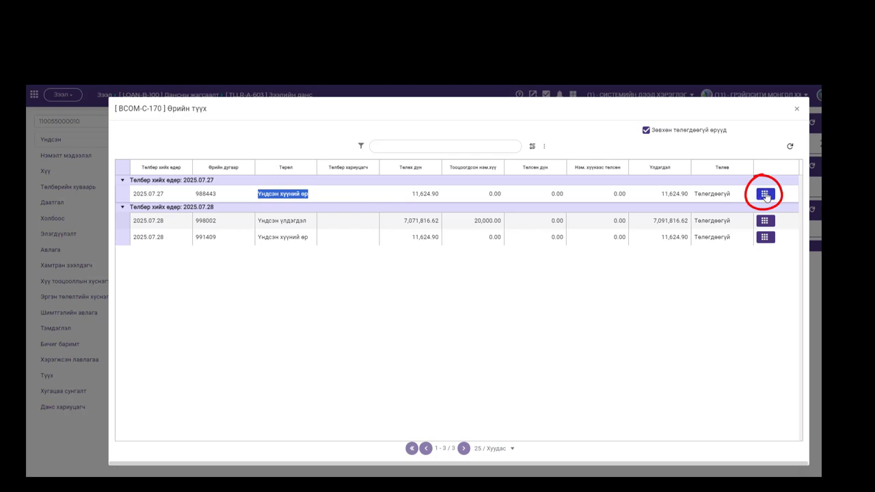
{"action": "left_click", "coordinate": [765, 194]}
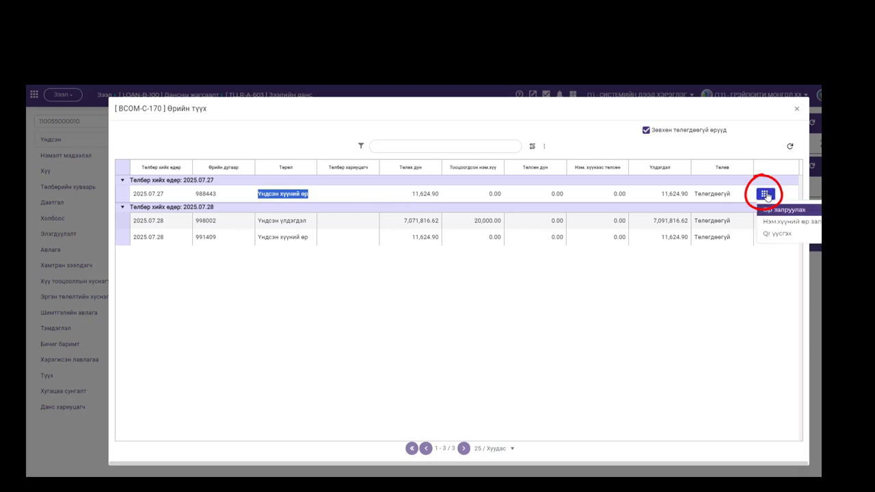
{"action": "left_click", "coordinate": [766, 211]}
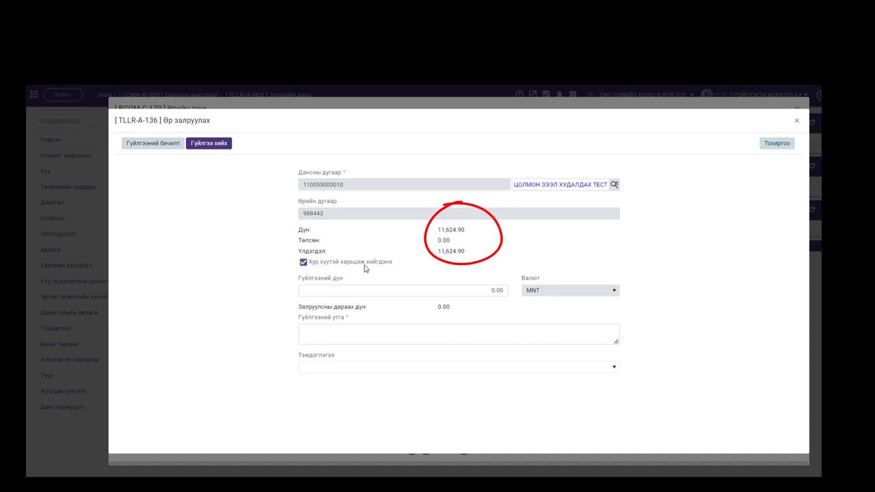
- Keep Хур.хүүтэй харьцаж хийгдэнэ enabled, and enter the transaction amount -11,624.90 with the description "хүүний өр залруулав"
{"action": "left_click", "coordinate": [304, 264]}
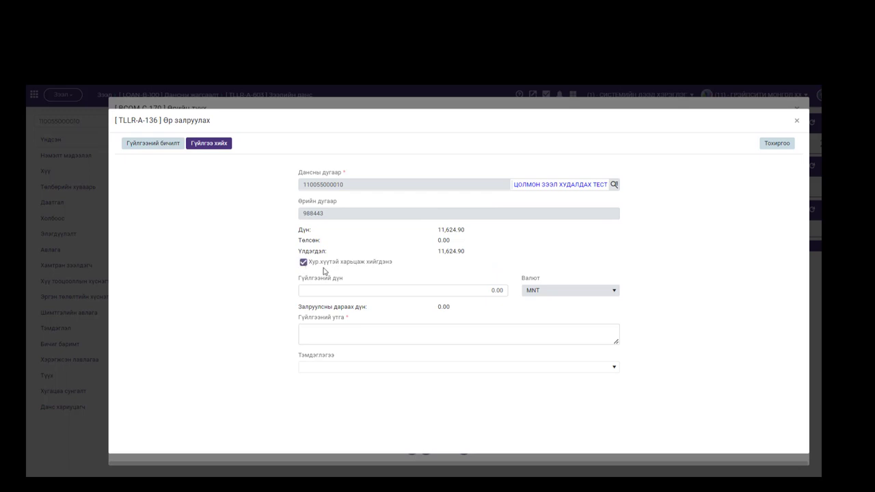
{"action": "left_click", "coordinate": [465, 290]}
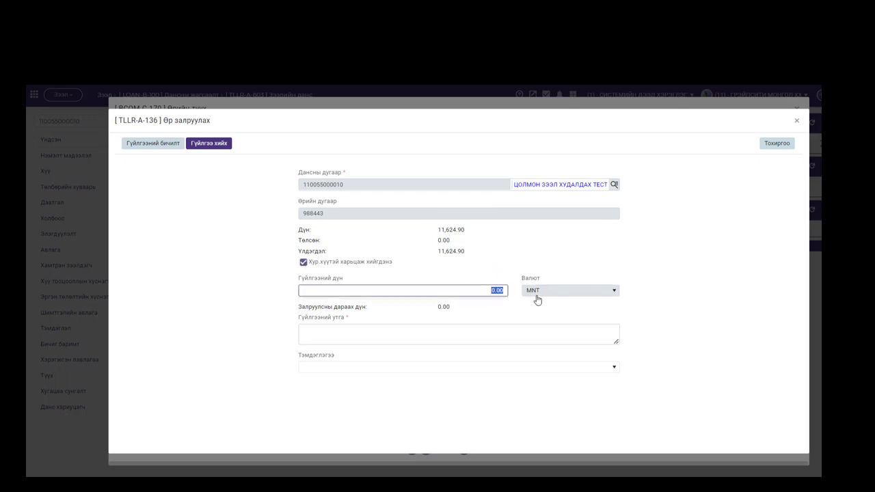
{"action": "type", "text": "116"}
{"action": "left_click", "coordinate": [419, 336]}
{"action": "left_click_drag", "start_coordinate": [297, 307], "coordinate": [451, 309]}
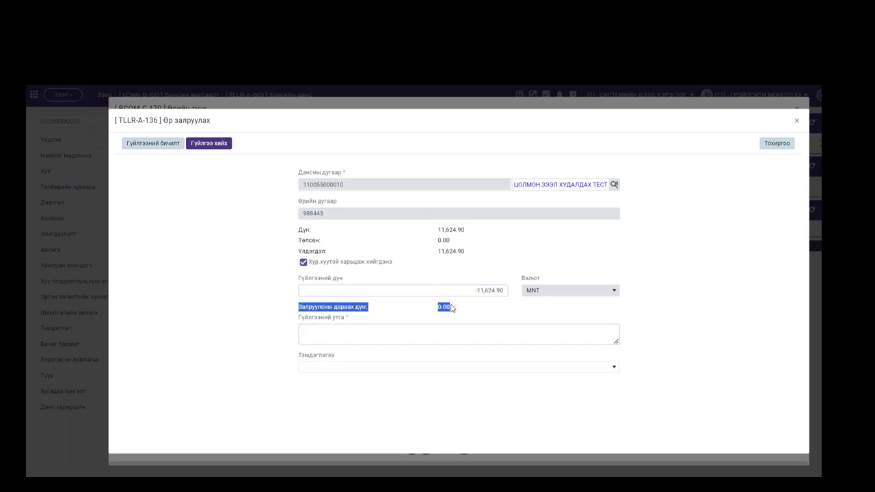
{"action": "left_click", "coordinate": [418, 334]}
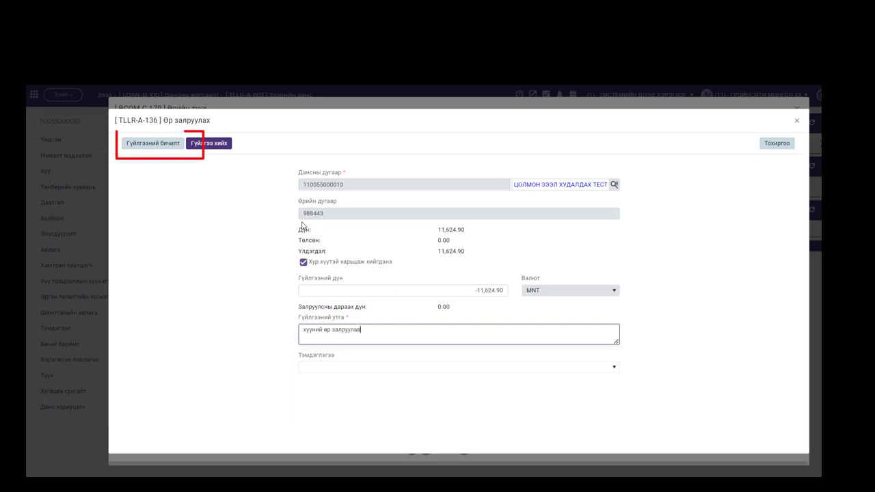
- Preview the interest correction's accounting entries and check the transaction name, balance type, debit and credit of both rows
{"action": "left_click", "coordinate": [137, 146]}
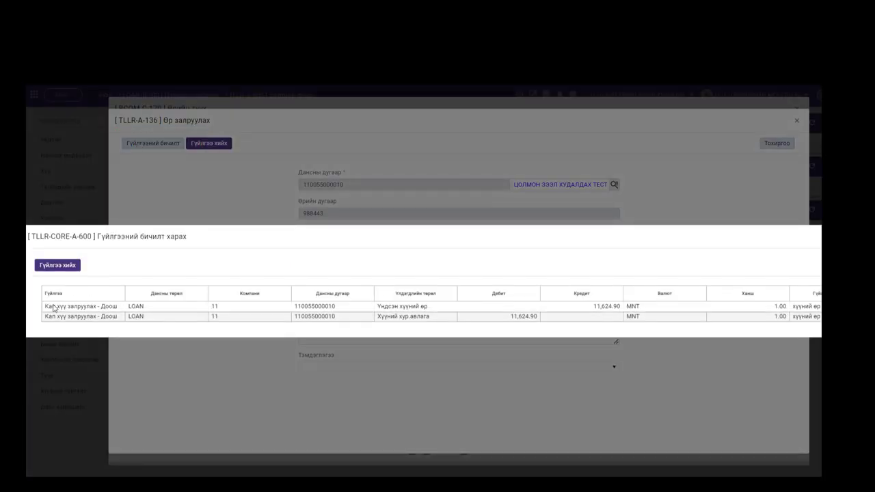
{"action": "left_click_drag", "start_coordinate": [44, 308], "coordinate": [120, 308]}
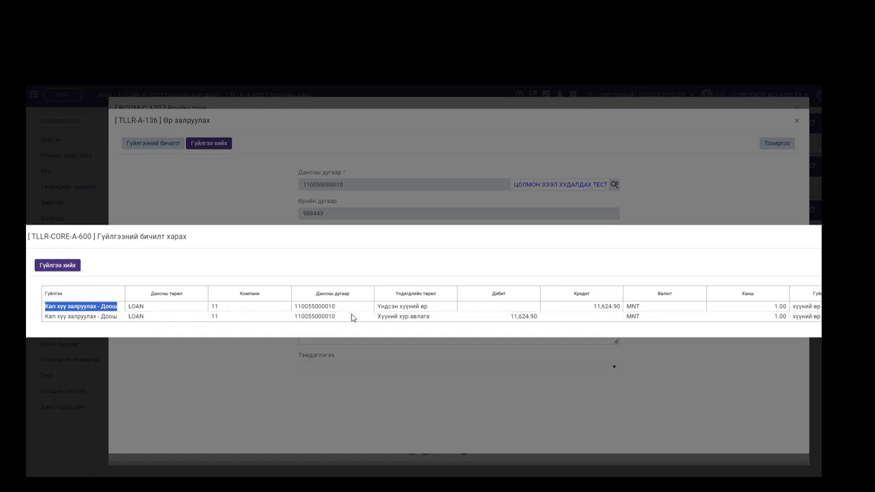
{"action": "left_click_drag", "start_coordinate": [395, 294], "coordinate": [433, 299]}
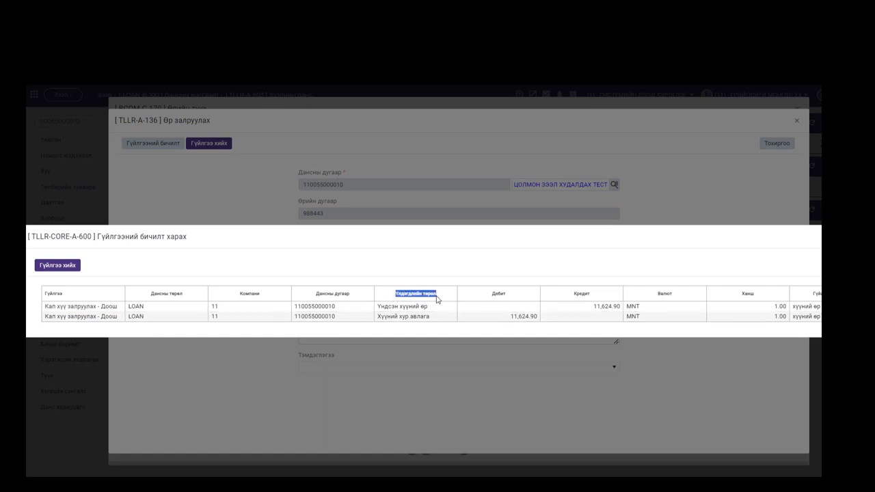
{"action": "left_click_drag", "start_coordinate": [377, 309], "coordinate": [425, 307]}
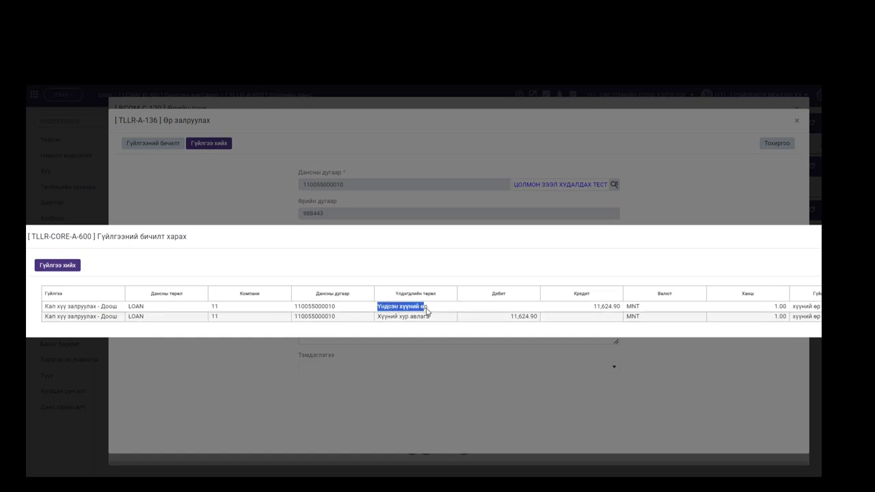
{"action": "left_click_drag", "start_coordinate": [592, 309], "coordinate": [622, 311]}
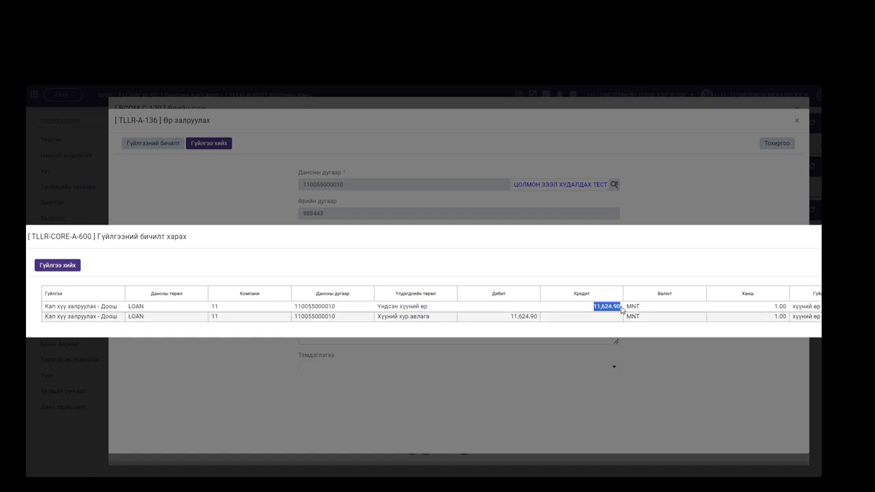
{"action": "left_click_drag", "start_coordinate": [374, 317], "coordinate": [430, 319]}
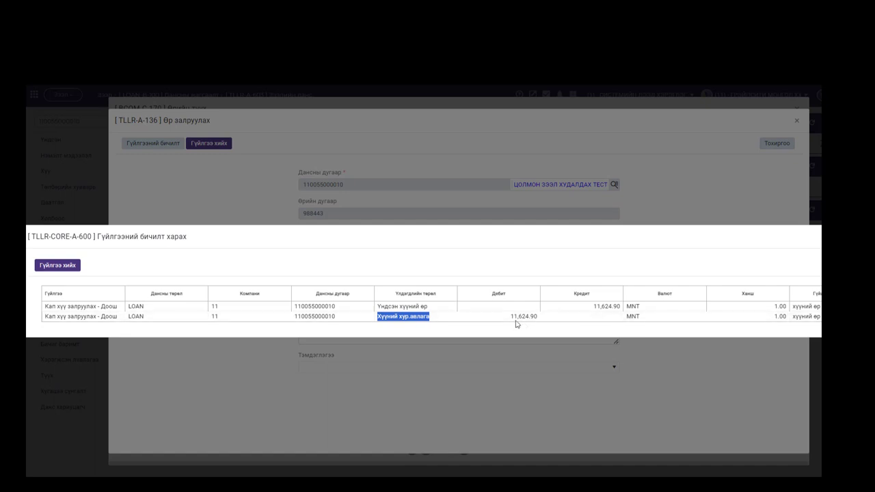
{"action": "left_click_drag", "start_coordinate": [510, 318], "coordinate": [539, 322]}
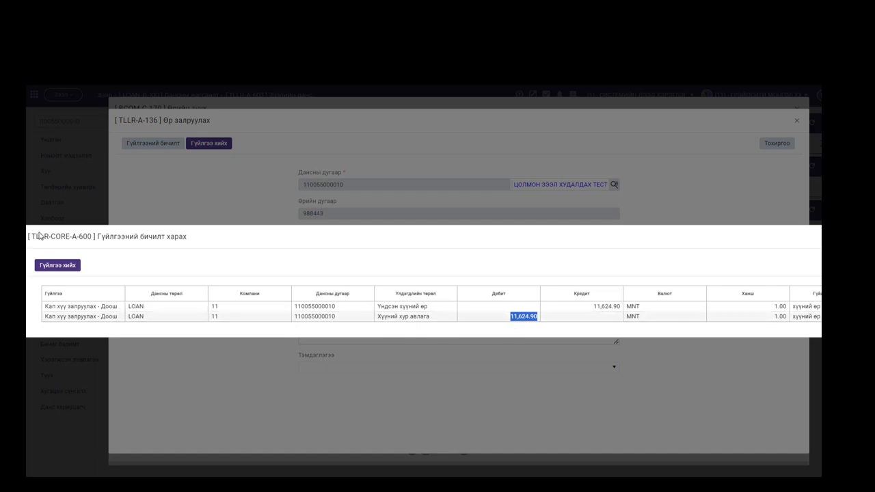
- Post the interest debt correction, confirm it, and close the correction form and the debt history
{"action": "left_click", "coordinate": [58, 267]}
{"action": "left_click", "coordinate": [429, 337]}
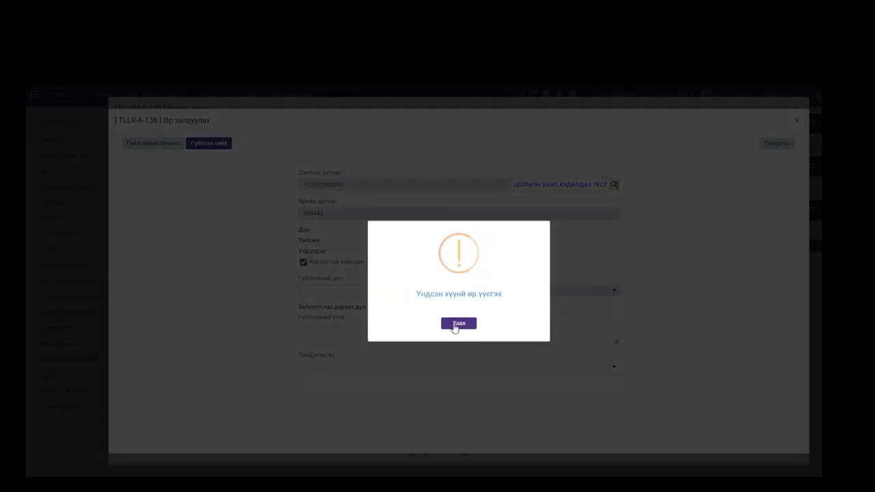
{"action": "left_click", "coordinate": [455, 325]}
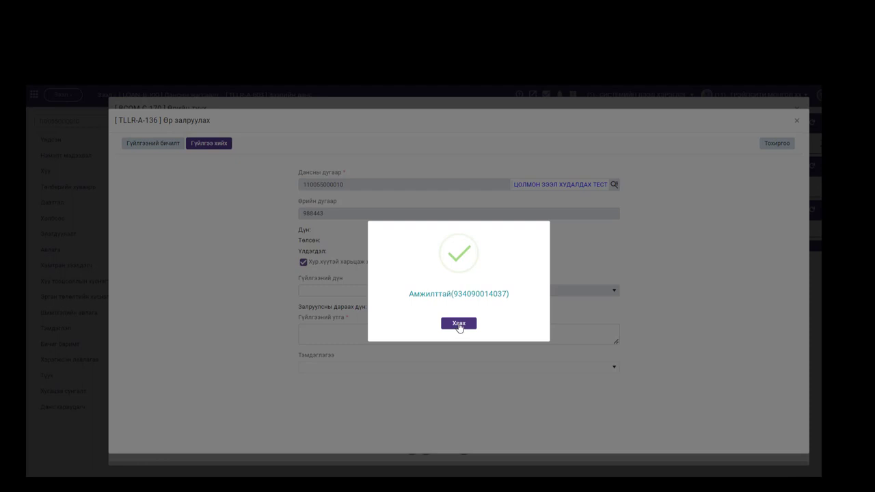
{"action": "left_click", "coordinate": [458, 324]}
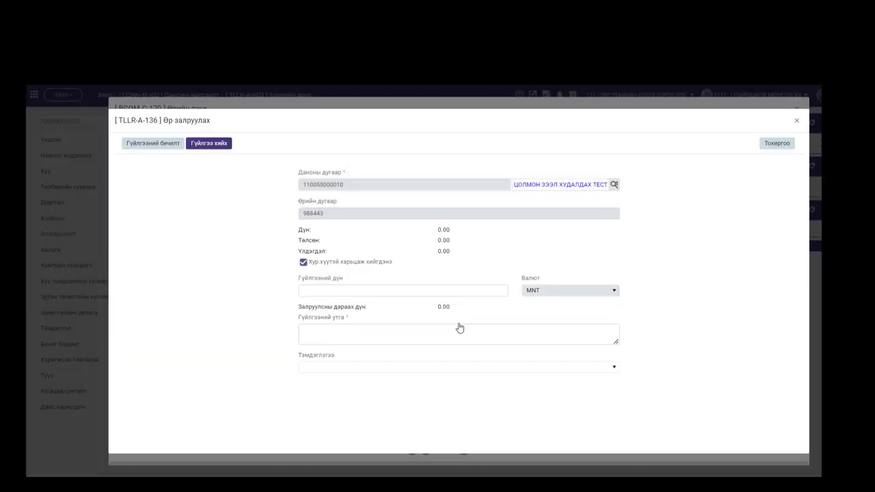
{"action": "left_click", "coordinate": [796, 121]}
{"action": "left_click", "coordinate": [796, 110]}
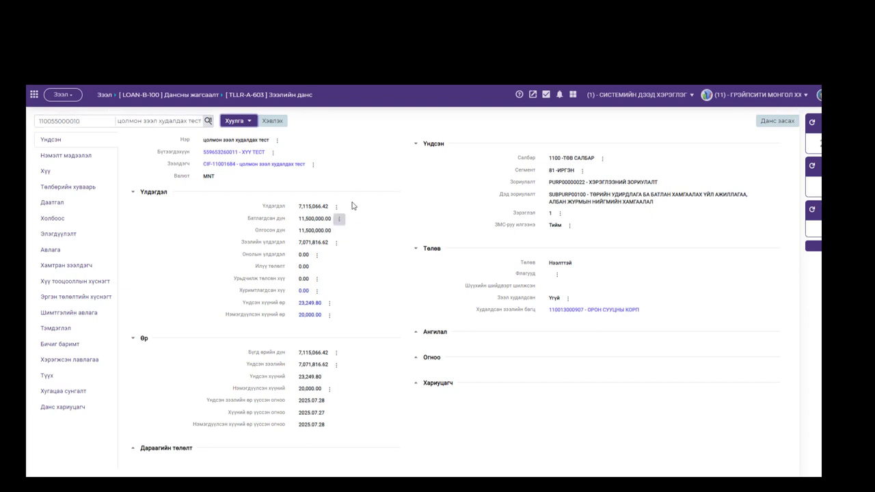
- Reopen the debt history for Бүгд өрийн дүн and open the Өр залруулах form for the 2025.07.28 Үндсэн үлдэгдэл debt
{"action": "left_click_drag", "start_coordinate": [248, 354], "coordinate": [284, 353]}
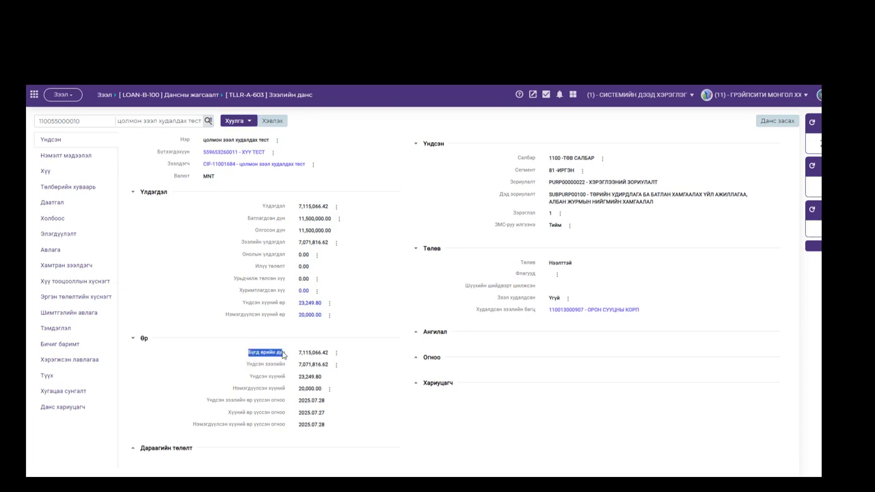
{"action": "left_click", "coordinate": [336, 353]}
{"action": "left_click", "coordinate": [347, 372]}
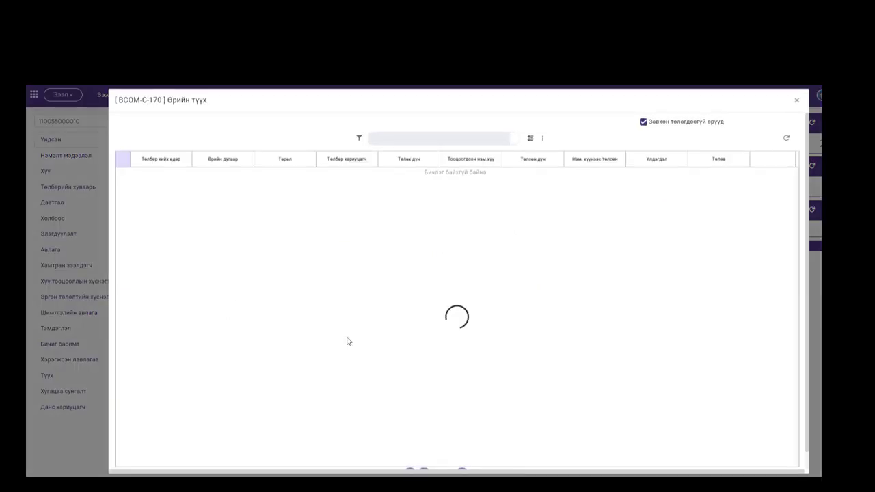
{"action": "left_click_drag", "start_coordinate": [255, 189], "coordinate": [306, 189]}
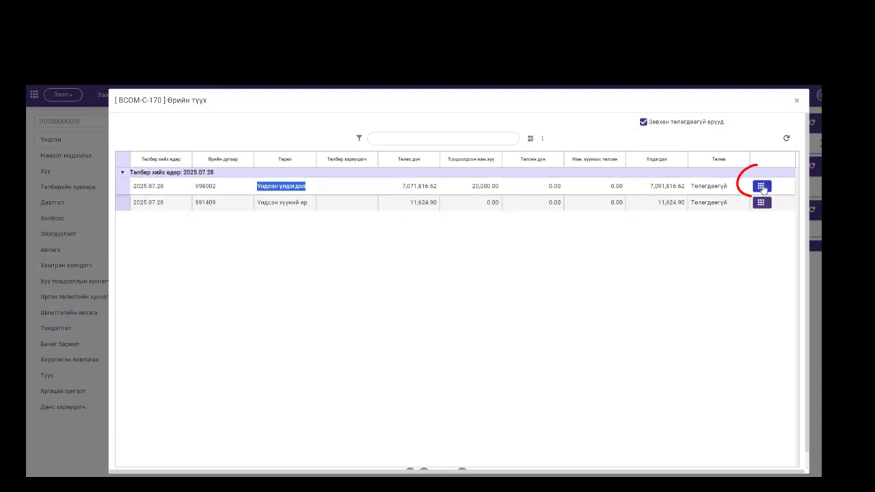
{"action": "left_click", "coordinate": [761, 186]}
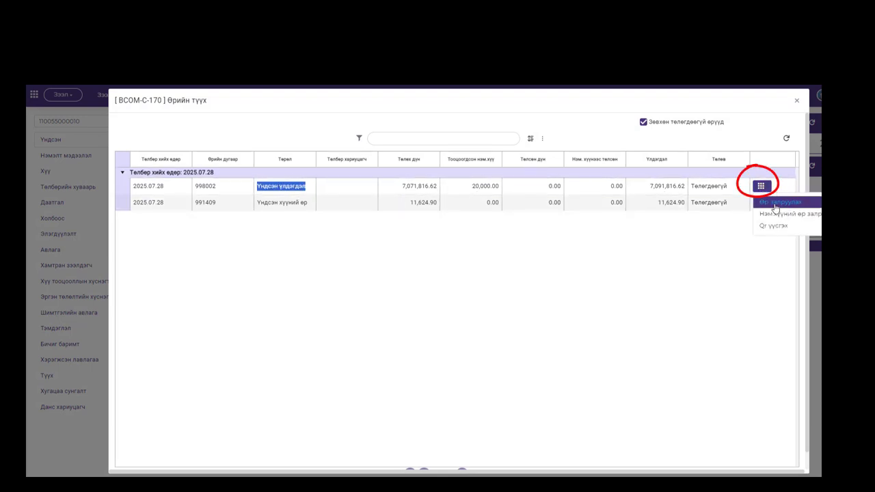
{"action": "left_click", "coordinate": [775, 204]}
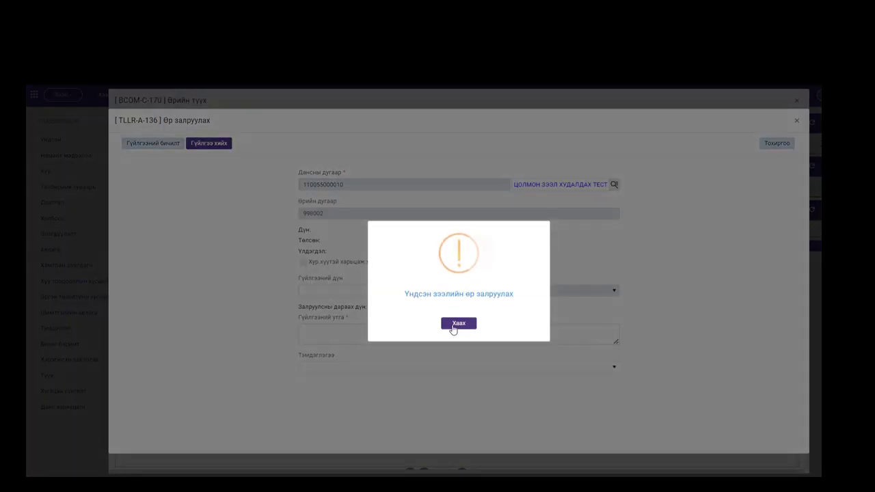
{"action": "left_click", "coordinate": [452, 325]}
- Enter the principal correction amount -7,071,816.62 and the description "өр залруулав"
{"action": "left_click", "coordinate": [474, 291]}
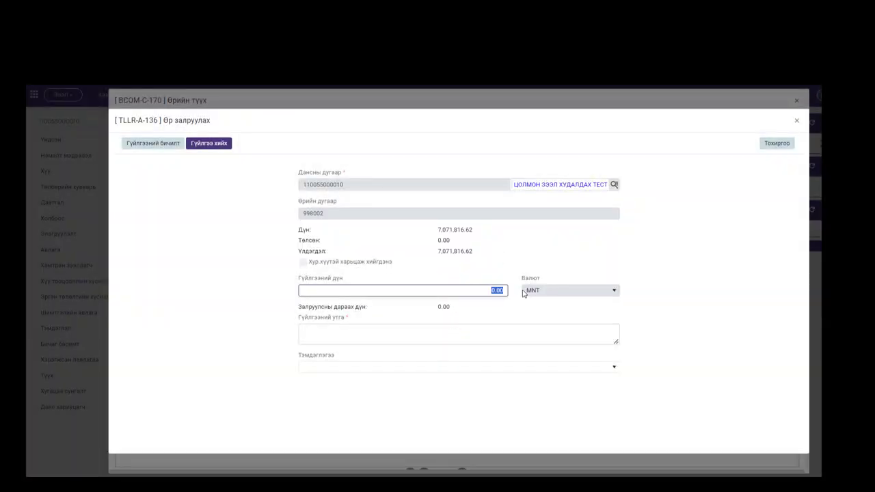
{"action": "type", "text": "7,"}
{"action": "type", "text": "071,816"}
{"action": "type", "text": "-"}
{"action": "left_click", "coordinate": [451, 334]}
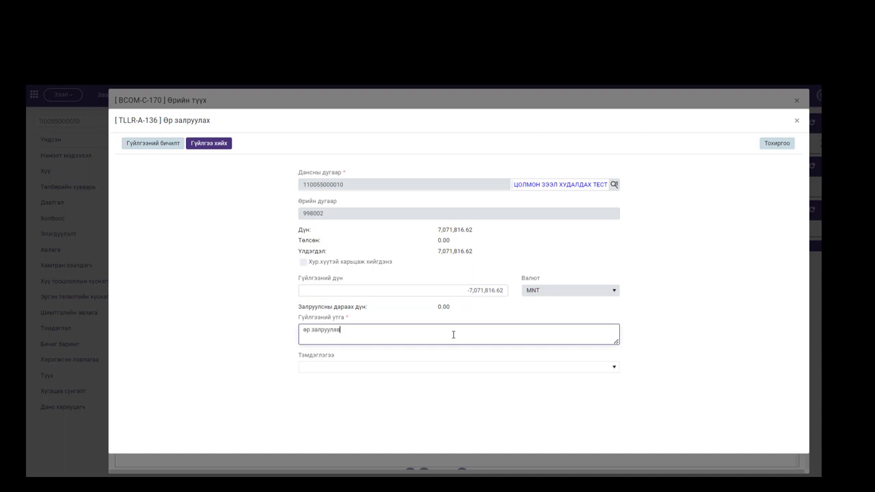
- Preview the principal debt correction's entries, post and confirm the transaction, and close the correction form
{"action": "left_click", "coordinate": [158, 147]}
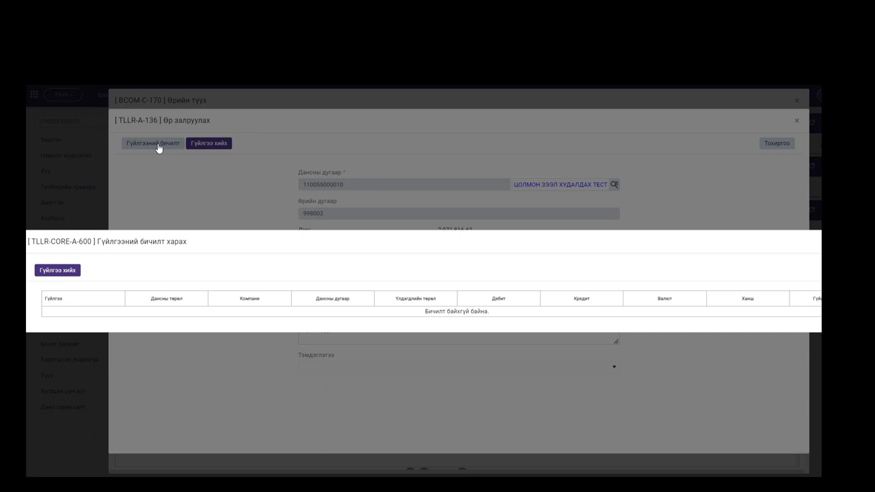
{"action": "left_click", "coordinate": [47, 273]}
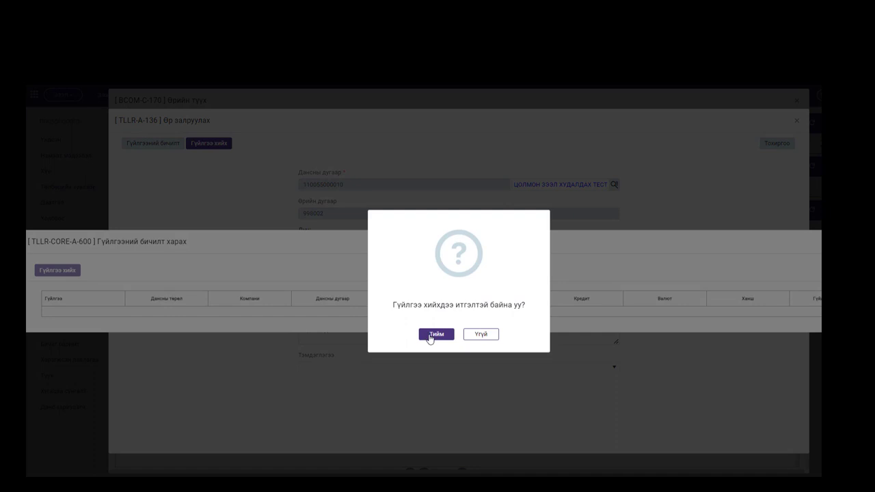
{"action": "left_click", "coordinate": [430, 336]}
{"action": "left_click", "coordinate": [459, 328]}
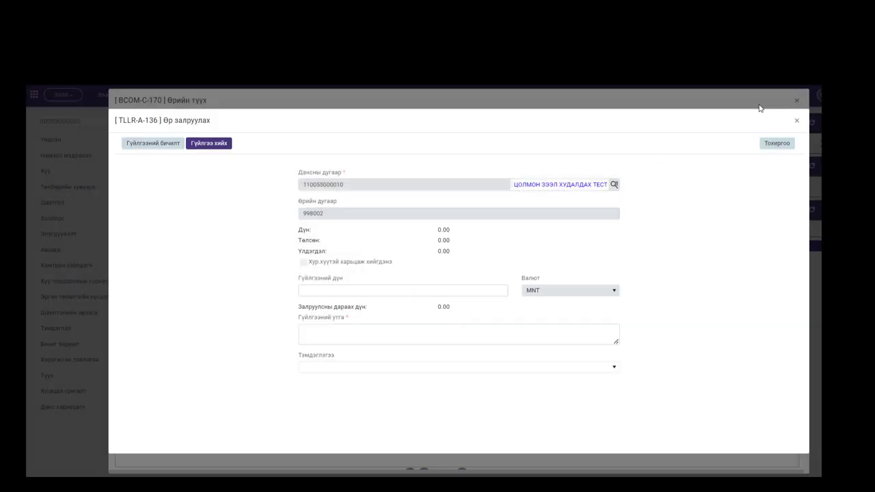
{"action": "left_click", "coordinate": [796, 120]}
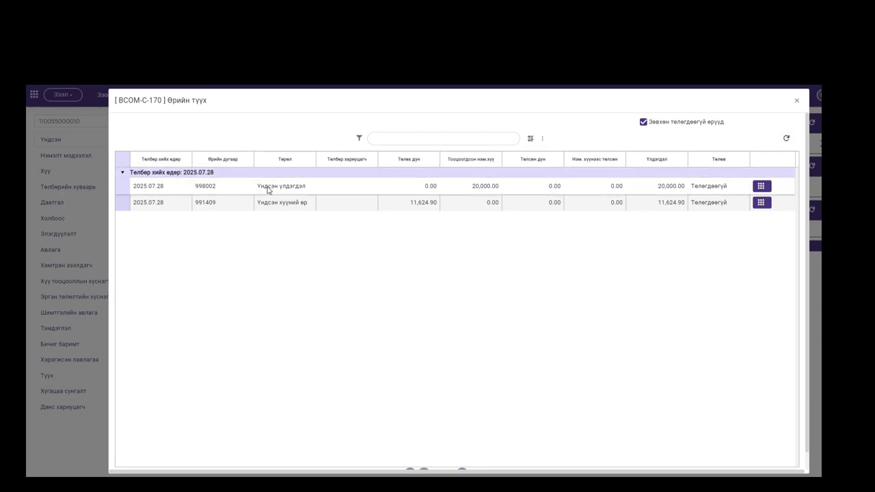
- Open the Торгуулийн өр залруулах form for the additional interest on the 2025.07.28 Үндсэн үлдэгдэл debt
{"action": "left_click_drag", "start_coordinate": [267, 190], "coordinate": [303, 191]}
{"action": "left_click", "coordinate": [469, 190]}
{"action": "left_click_drag", "start_coordinate": [470, 190], "coordinate": [497, 192]}
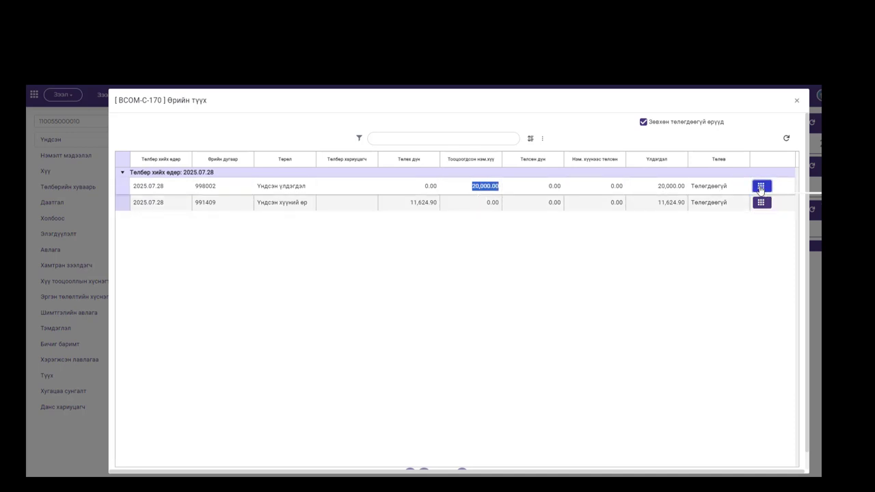
{"action": "left_click", "coordinate": [761, 187]}
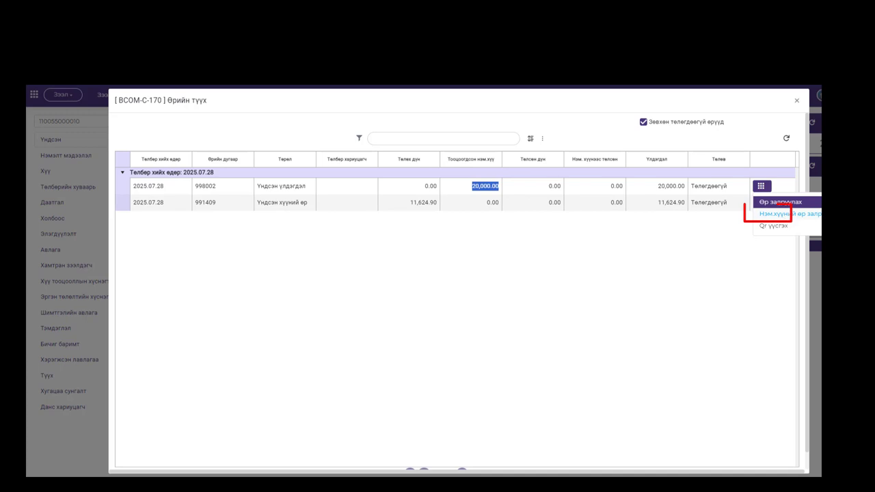
{"action": "left_click", "coordinate": [785, 216]}
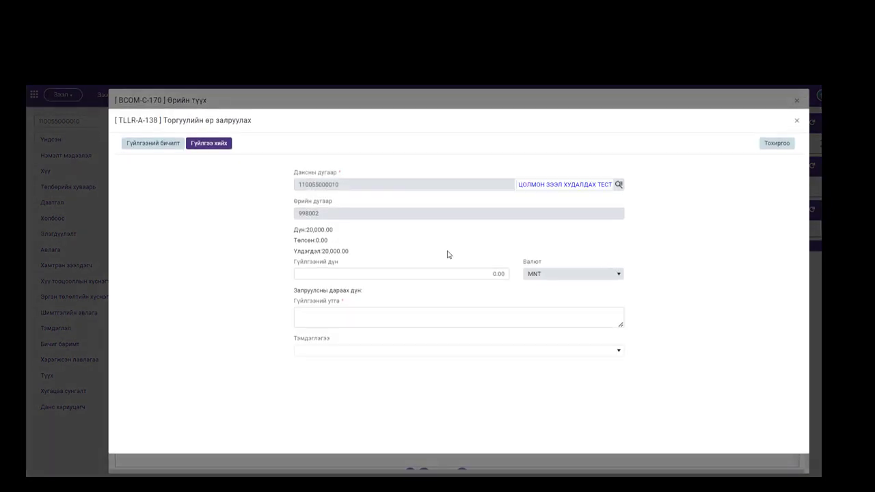
- Enter the additional interest correction amount -20,000.00 and the description "нэм.хүү залруулав"
{"action": "left_click", "coordinate": [479, 275]}
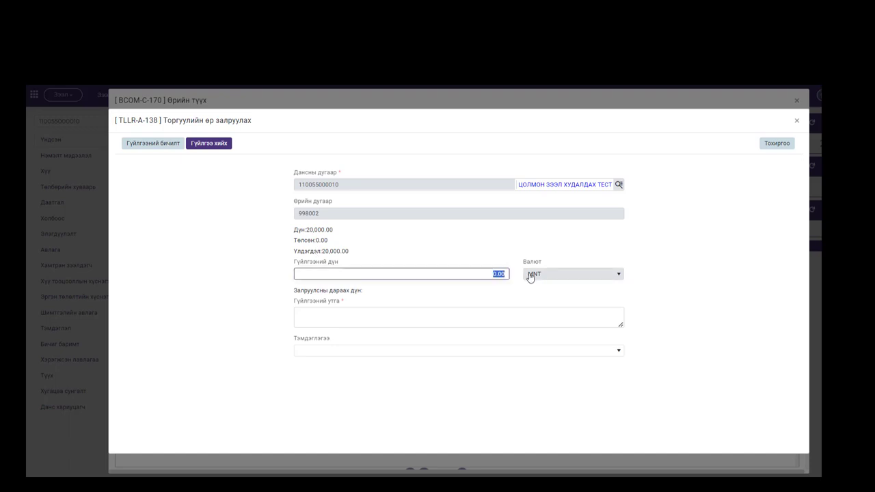
{"action": "type", "text": "20,00"}
{"action": "left_click", "coordinate": [446, 276]}
{"action": "left_click", "coordinate": [404, 316]}
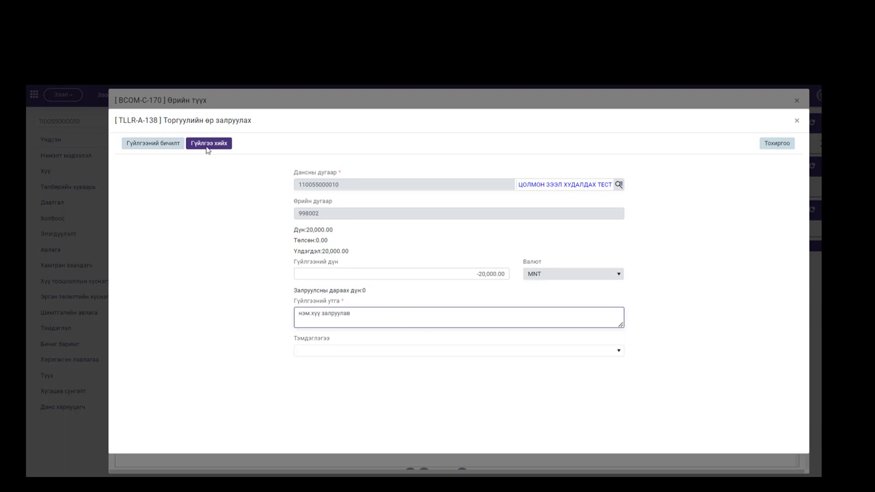
- Preview the additional interest correction's entries, post and confirm the transaction, and close the correction form
{"action": "left_click", "coordinate": [141, 144]}
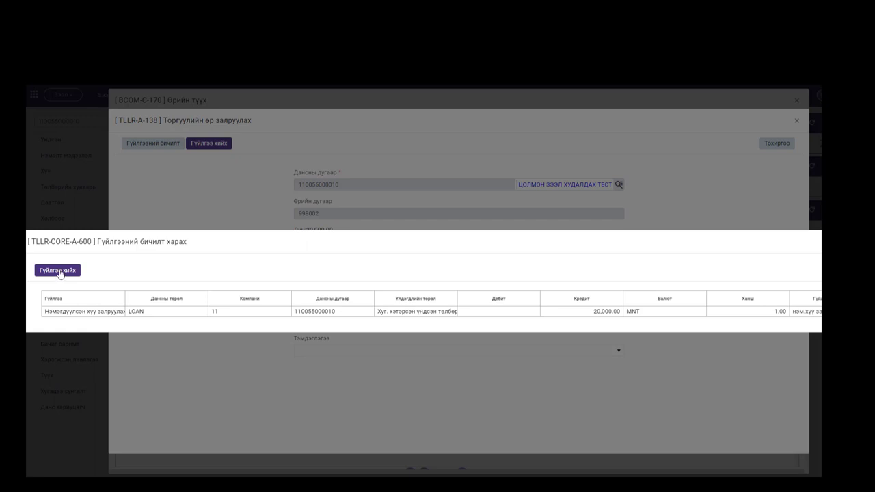
{"action": "left_click", "coordinate": [60, 272]}
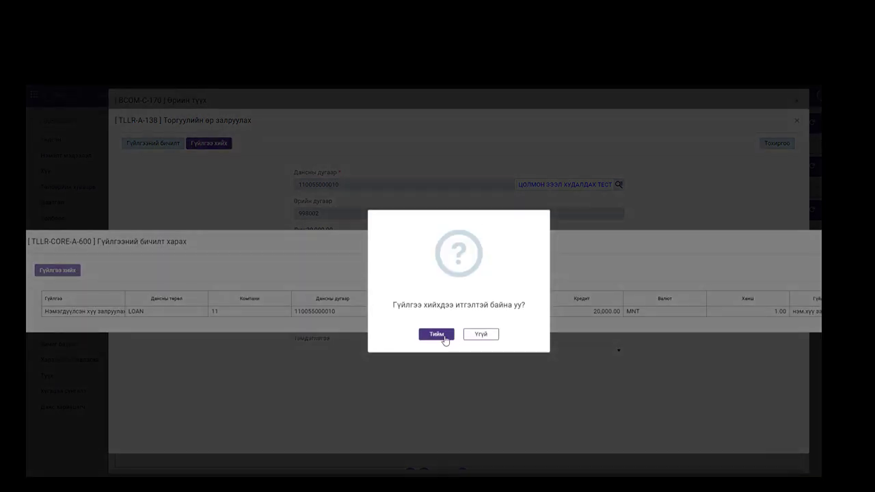
{"action": "left_click", "coordinate": [444, 333]}
{"action": "left_click", "coordinate": [452, 333]}
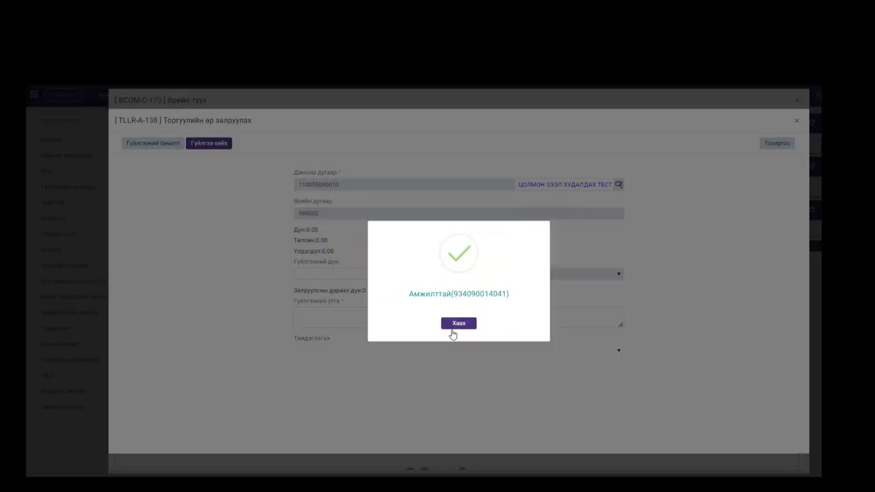
{"action": "left_click", "coordinate": [452, 327]}
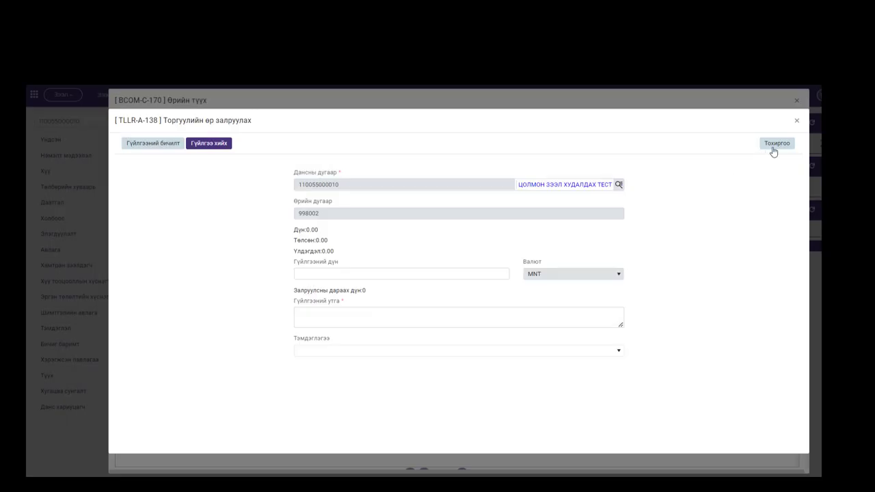
{"action": "left_click", "coordinate": [797, 121]}
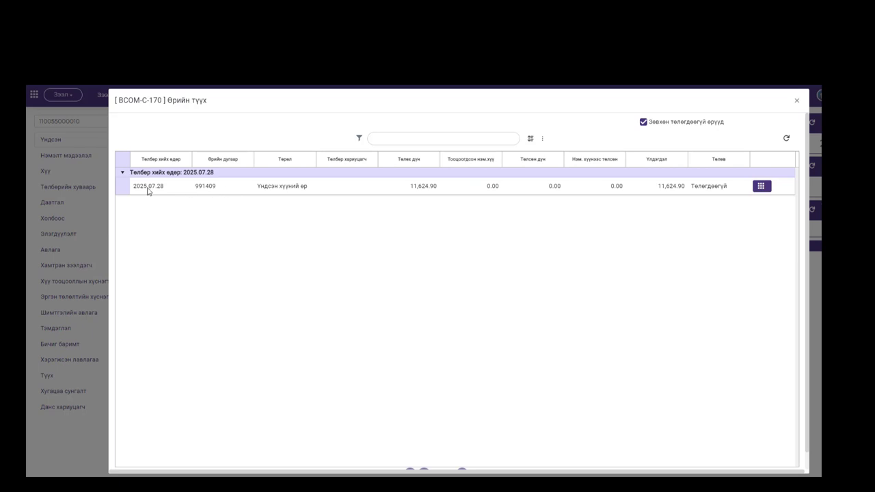
- Fill in an Өр залруулах correction for the remaining Үндсэн хүүний өр debt with amount -11,624.90 and description "хүү залруулав"
{"action": "left_click_drag", "start_coordinate": [257, 190], "coordinate": [309, 190]}
{"action": "left_click", "coordinate": [760, 188]}
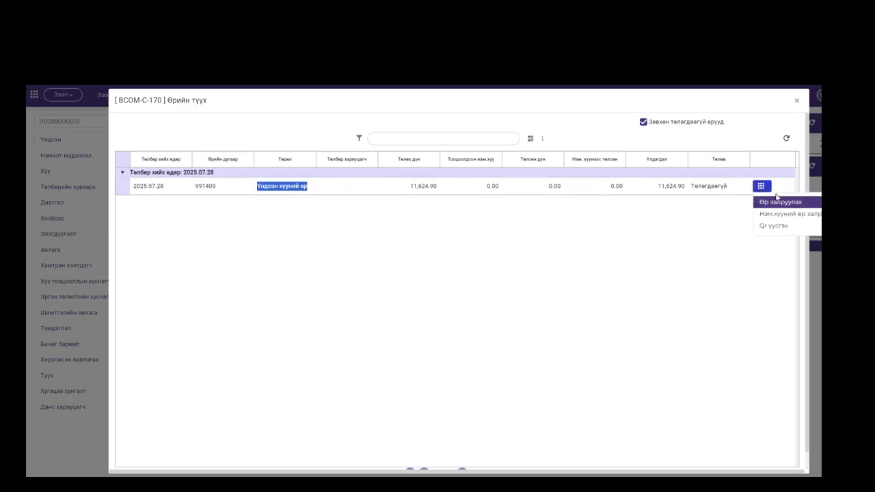
{"action": "left_click", "coordinate": [775, 203]}
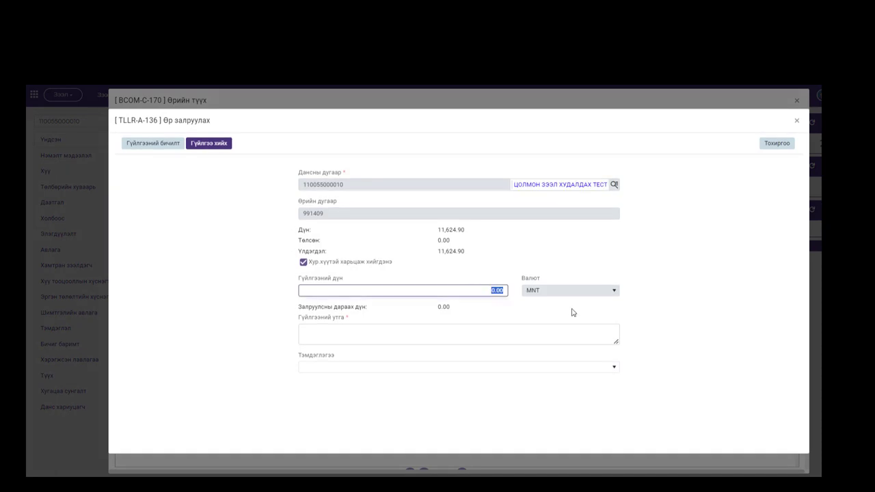
{"action": "type", "text": "11,624.90"}
{"action": "left_click", "coordinate": [464, 334]}
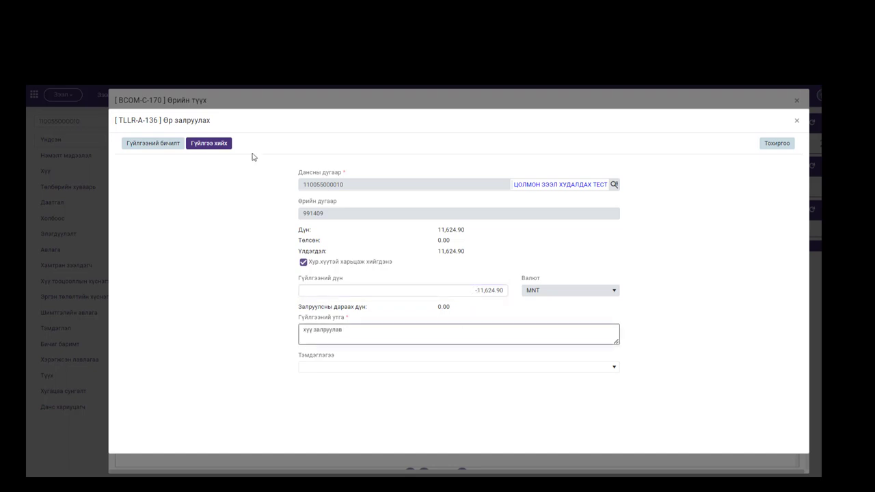
- Preview and post the remaining interest debt correction, confirm it, and close the form and the debt history
{"action": "left_click", "coordinate": [152, 147]}
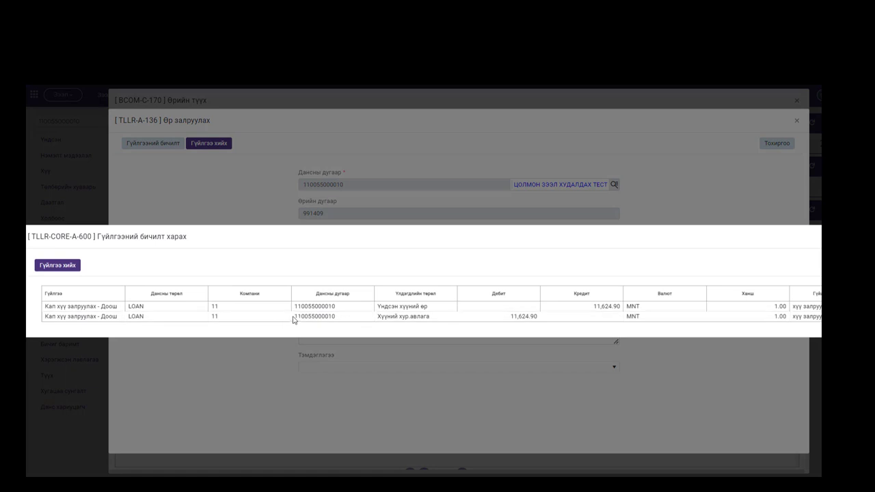
{"action": "left_click", "coordinate": [69, 266]}
{"action": "left_click", "coordinate": [436, 335]}
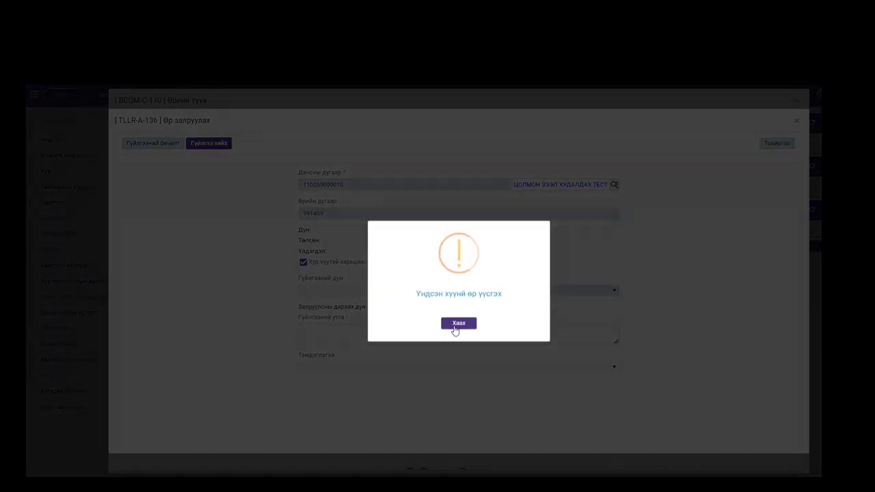
{"action": "left_click", "coordinate": [456, 323]}
{"action": "left_click", "coordinate": [456, 324]}
{"action": "left_click", "coordinate": [796, 121]}
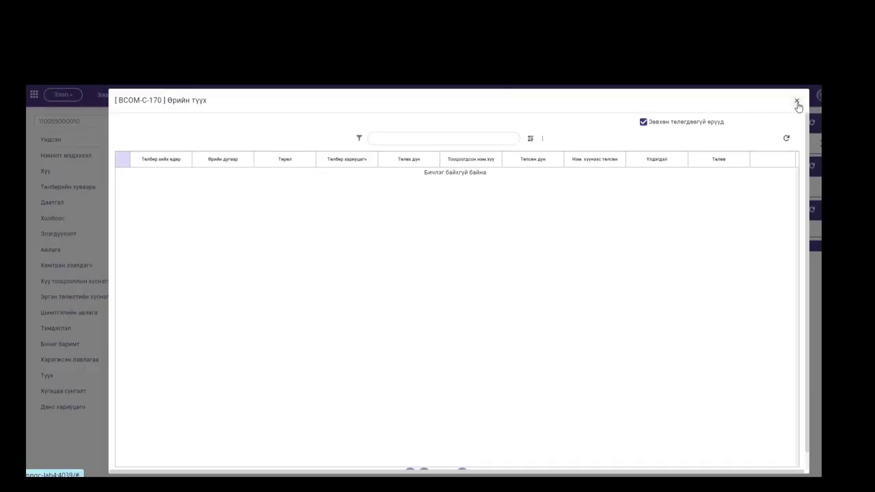
{"action": "left_click", "coordinate": [797, 103]}
- Reload the loan account and check the amounts under Өр and the Хуримтлагдсан хүү balance
{"action": "left_click", "coordinate": [169, 120]}
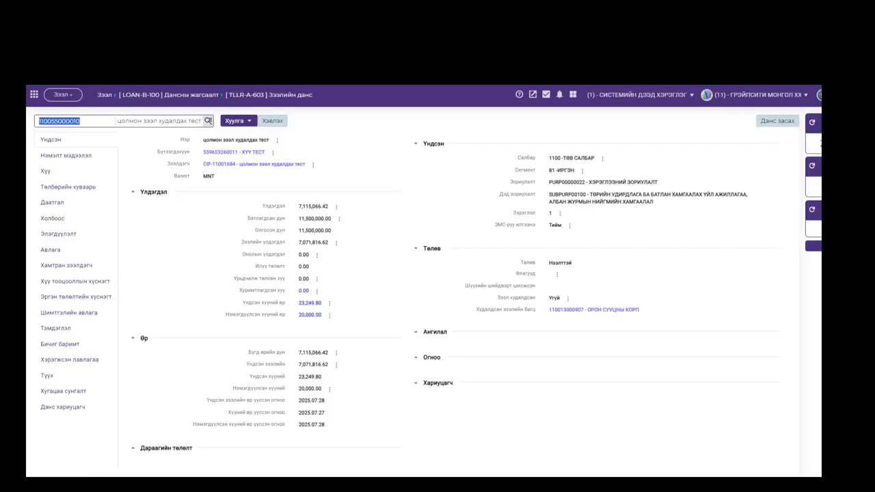
{"action": "key", "text": "F5"}
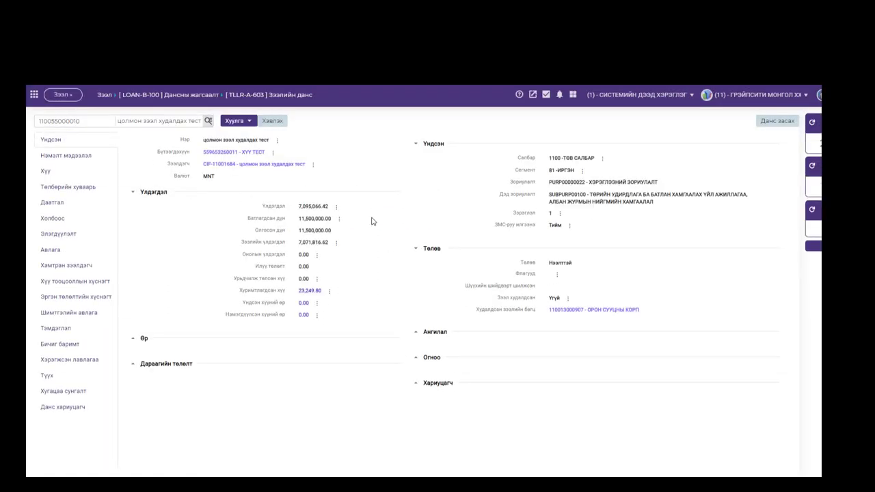
{"action": "left_click", "coordinate": [143, 338]}
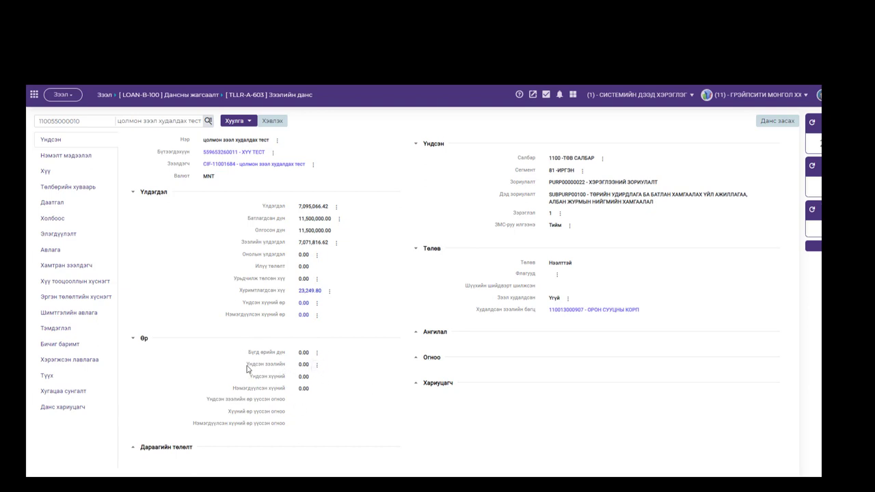
{"action": "left_click_drag", "start_coordinate": [250, 381], "coordinate": [287, 384]}
{"action": "left_click_drag", "start_coordinate": [239, 294], "coordinate": [321, 293]}
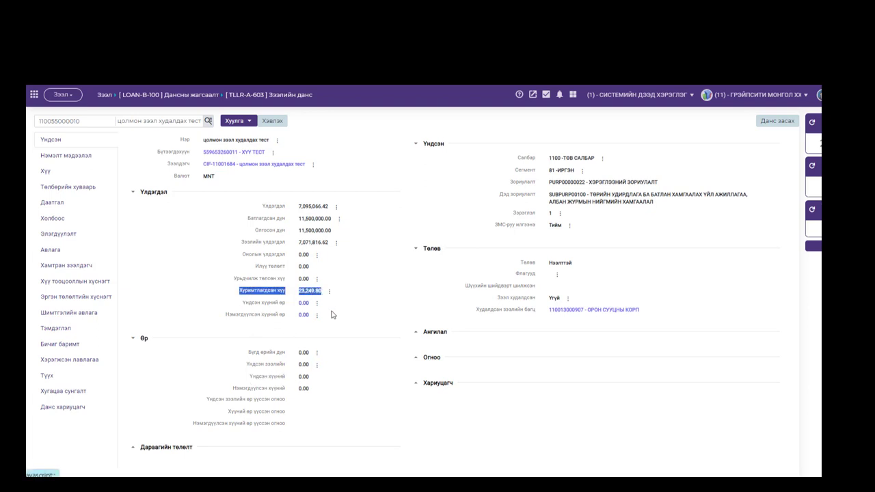
{"action": "left_click", "coordinate": [321, 324]}
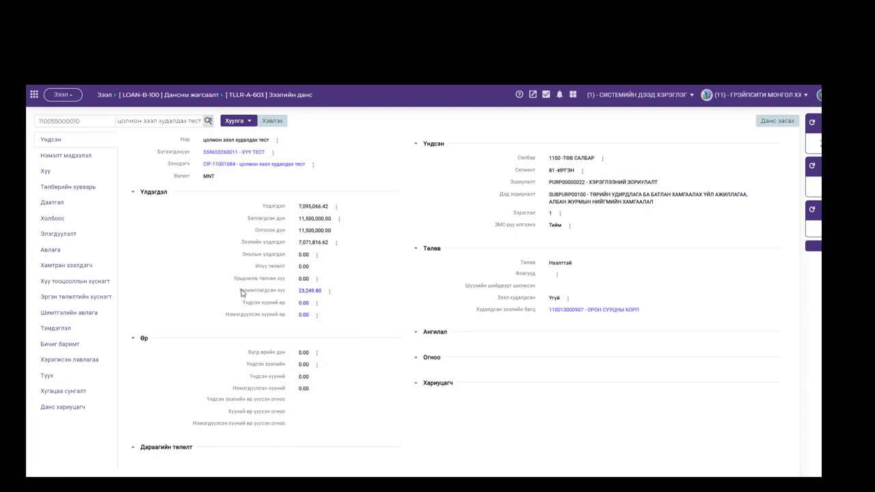
{"action": "left_click_drag", "start_coordinate": [242, 292], "coordinate": [322, 292]}
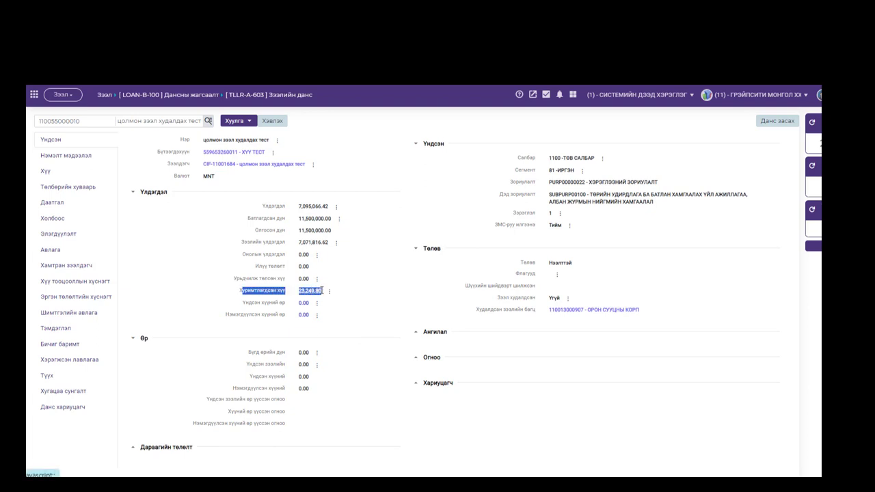
{"action": "left_click", "coordinate": [358, 407]}
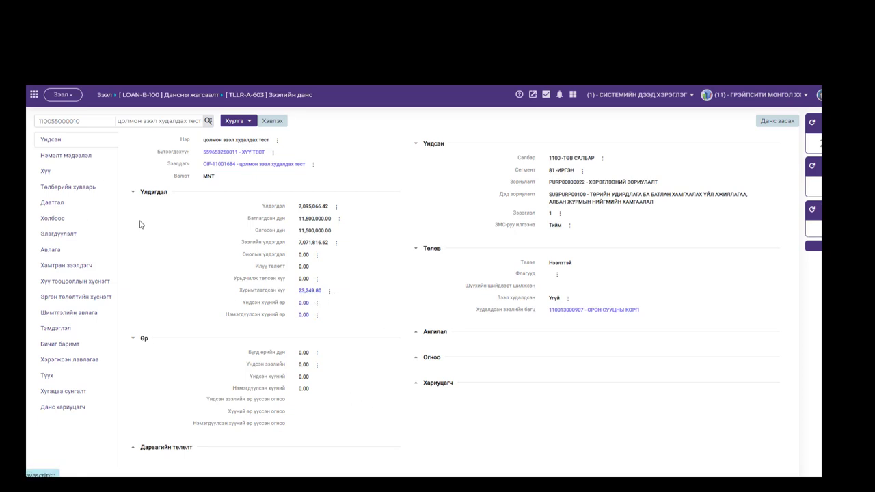
- Show the account's interest details and open the Дансны үлдэгдэл залруулга form for the Балансын доторх part of the main accrued interest
{"action": "left_click", "coordinate": [46, 174]}
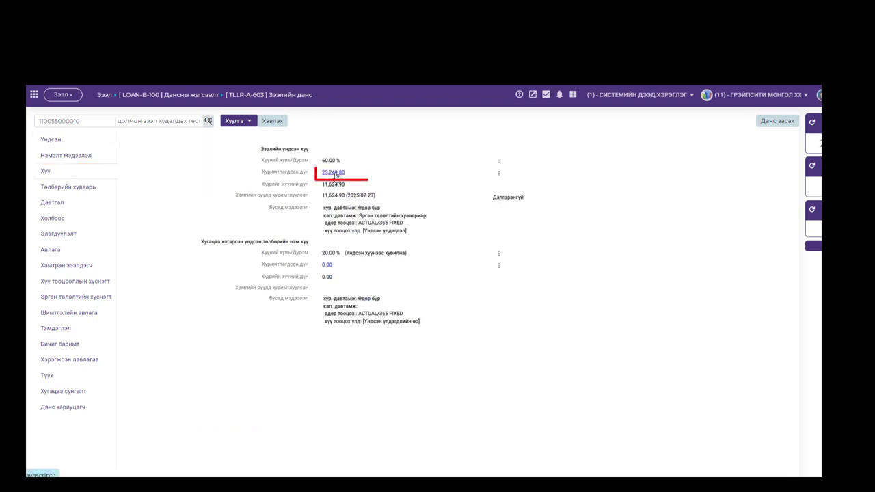
{"action": "left_click", "coordinate": [334, 173]}
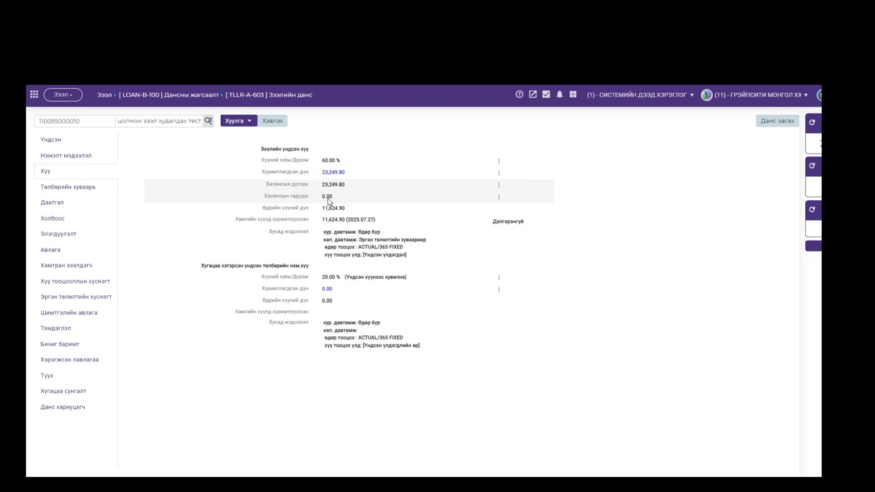
{"action": "left_click_drag", "start_coordinate": [263, 188], "coordinate": [348, 191]}
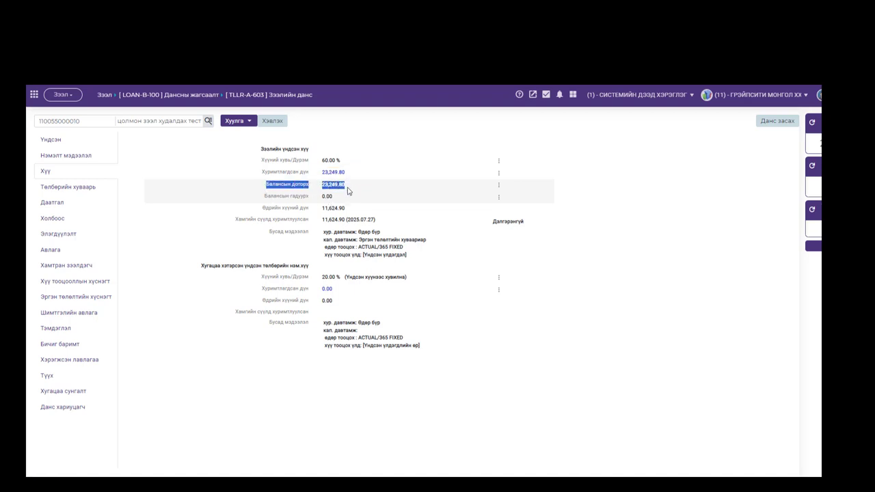
{"action": "left_click", "coordinate": [499, 189]}
{"action": "left_click", "coordinate": [511, 204]}
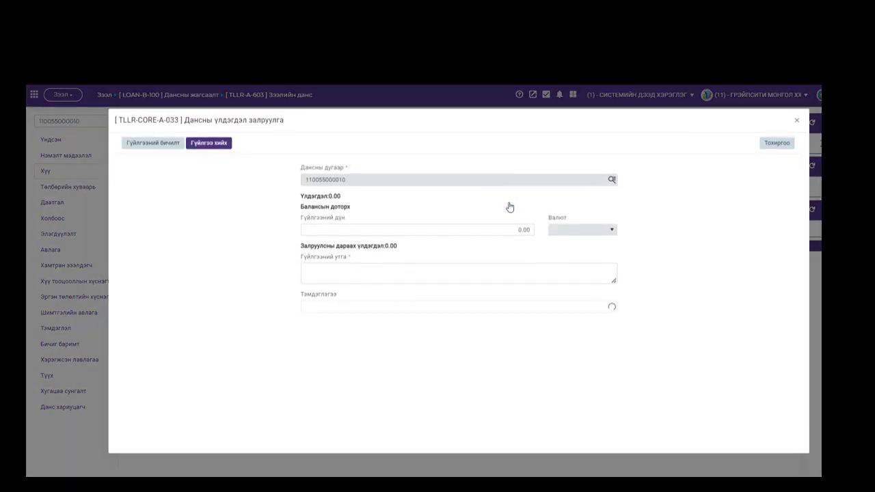
- Enter the accrued interest correction amount -23,249.80 and the description "хур.хүү залруулав"
{"action": "left_click_drag", "start_coordinate": [495, 232], "coordinate": [536, 235]}
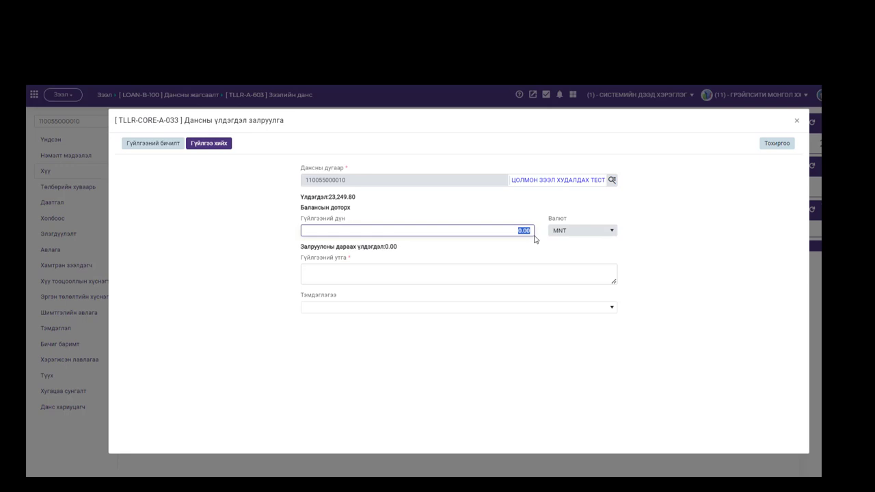
{"action": "type", "text": "23,249.80"}
{"action": "left_click", "coordinate": [482, 235]}
{"action": "type", "text": "-"}
{"action": "left_click", "coordinate": [452, 273]}
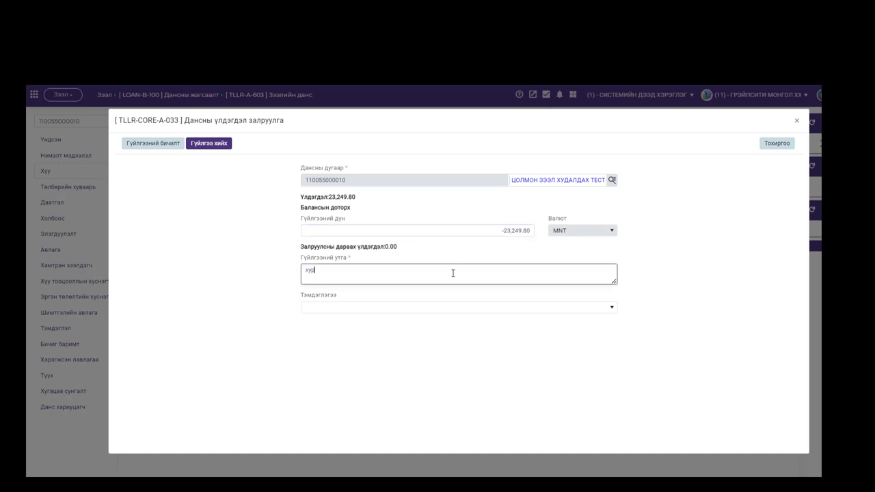
{"action": "type", "text": "хур.хүү залруулав"}
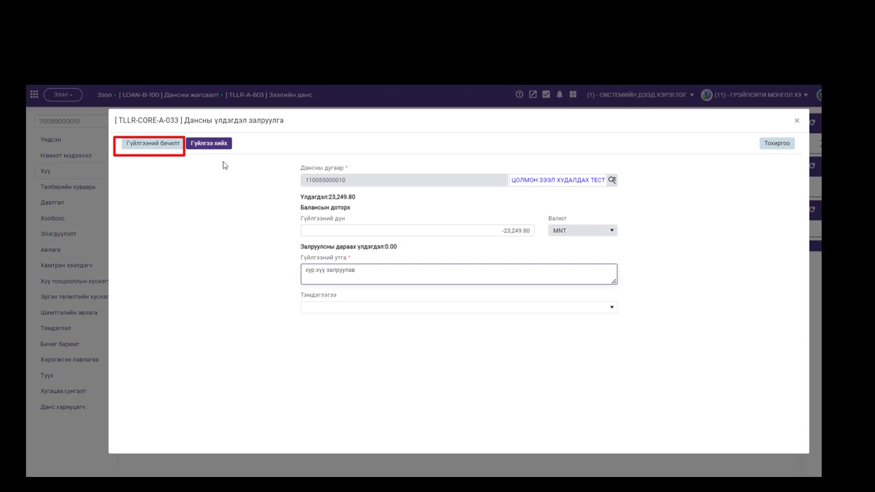
- Preview the accrued interest correction's entry, post and confirm the transaction, and close the correction form
{"action": "left_click", "coordinate": [142, 145]}
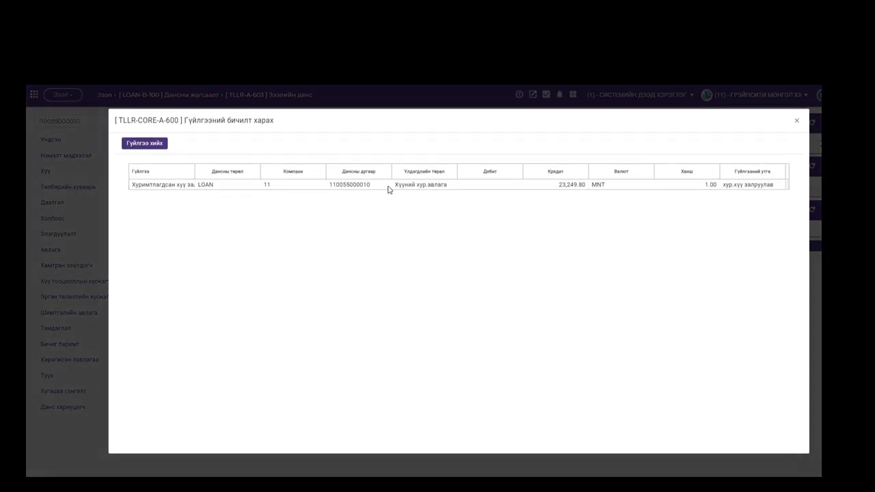
{"action": "left_click_drag", "start_coordinate": [557, 190], "coordinate": [596, 189]}
{"action": "left_click", "coordinate": [147, 144]}
{"action": "left_click", "coordinate": [436, 334]}
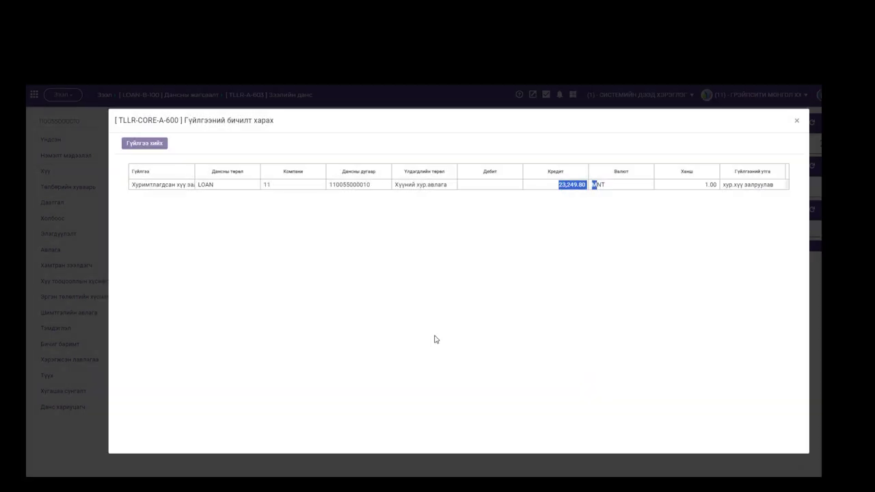
{"action": "left_click", "coordinate": [457, 323]}
{"action": "left_click", "coordinate": [459, 324]}
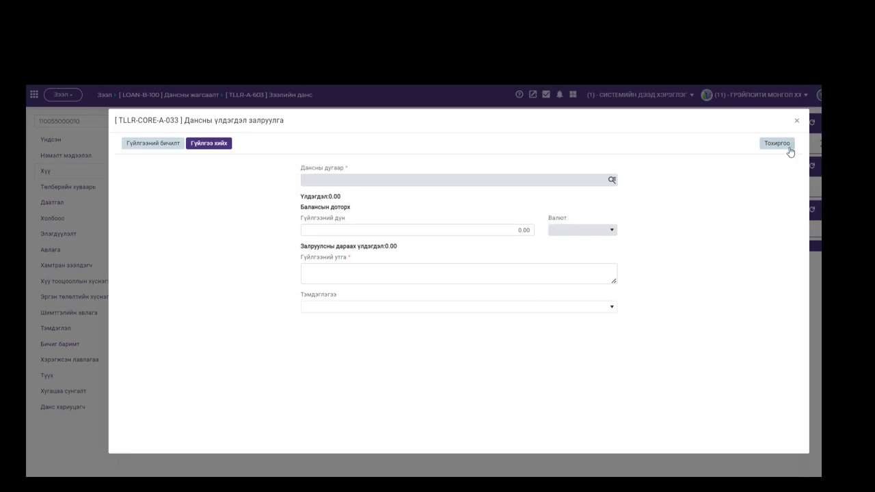
{"action": "left_click", "coordinate": [796, 120]}
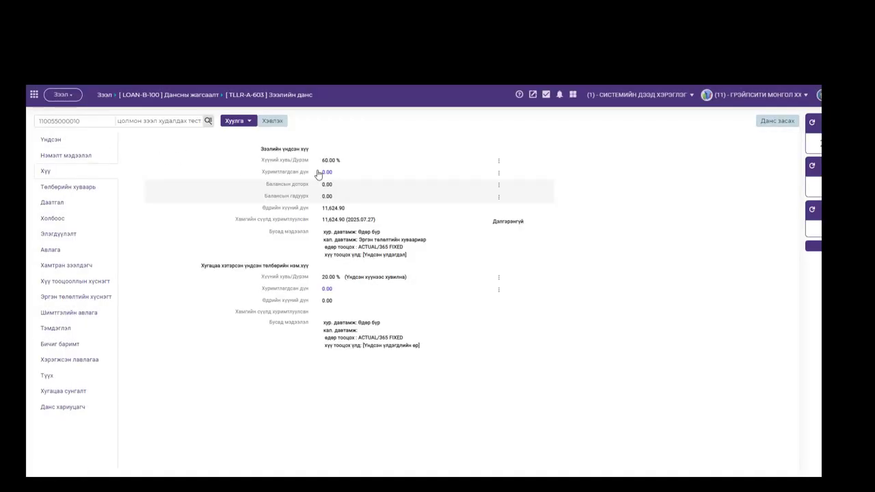
- Check the corrected Хуримтлагдсан дүн, return to the account's main details, reload the account, and review the amounts under Өр
{"action": "left_click_drag", "start_coordinate": [264, 173], "coordinate": [335, 177]}
{"action": "left_click", "coordinate": [47, 140]}
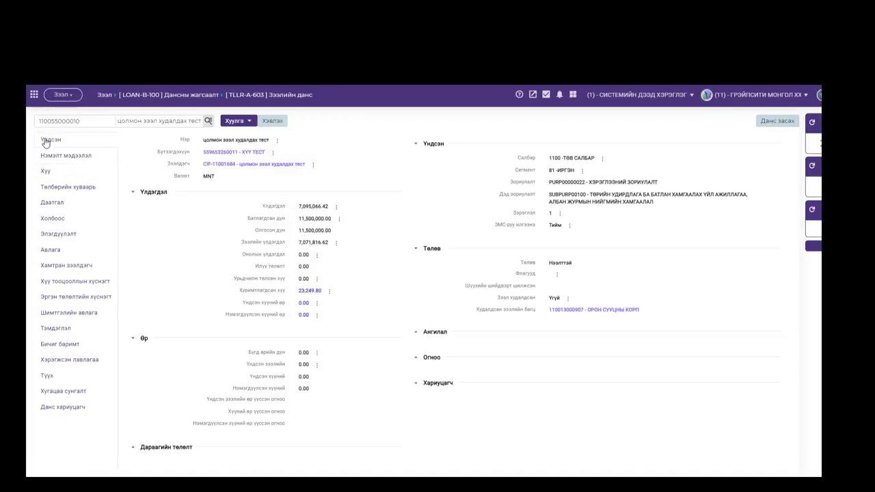
{"action": "double_click", "coordinate": [75, 121]}
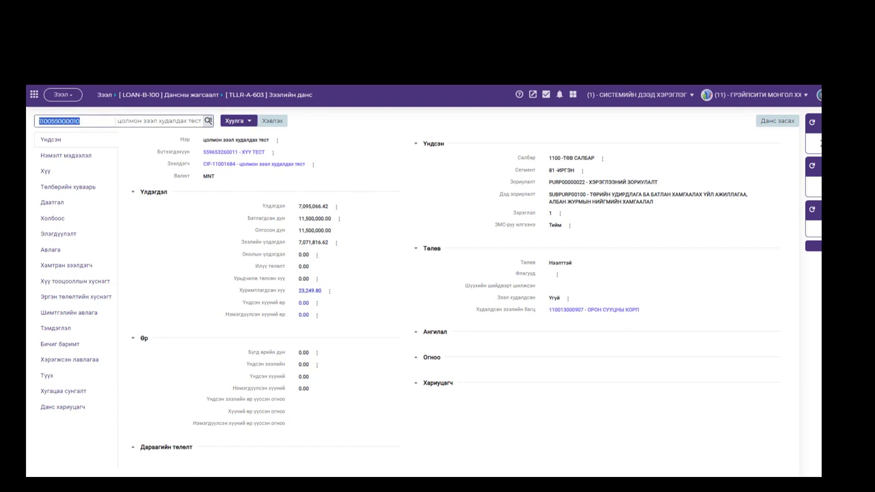
{"action": "key", "text": "Return"}
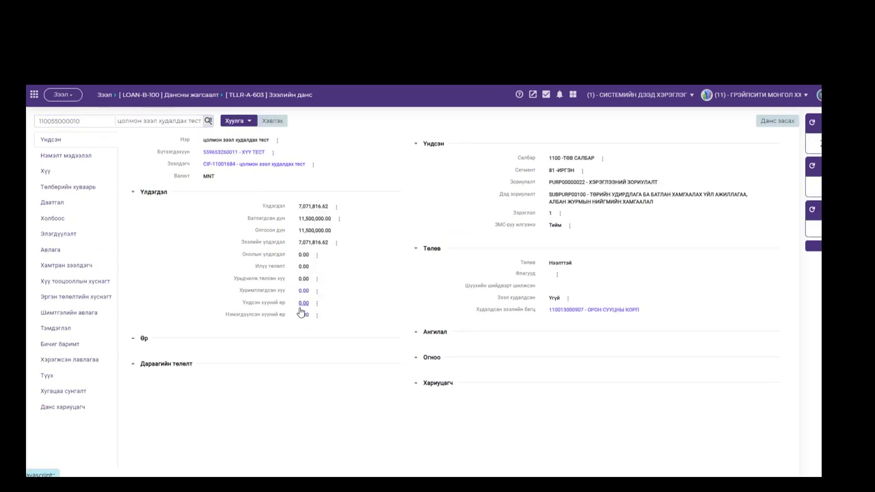
{"action": "left_click", "coordinate": [134, 341]}
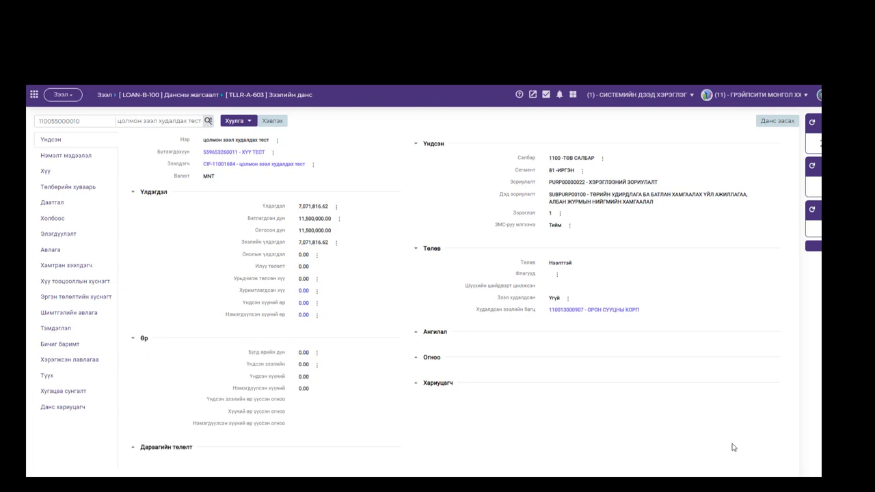